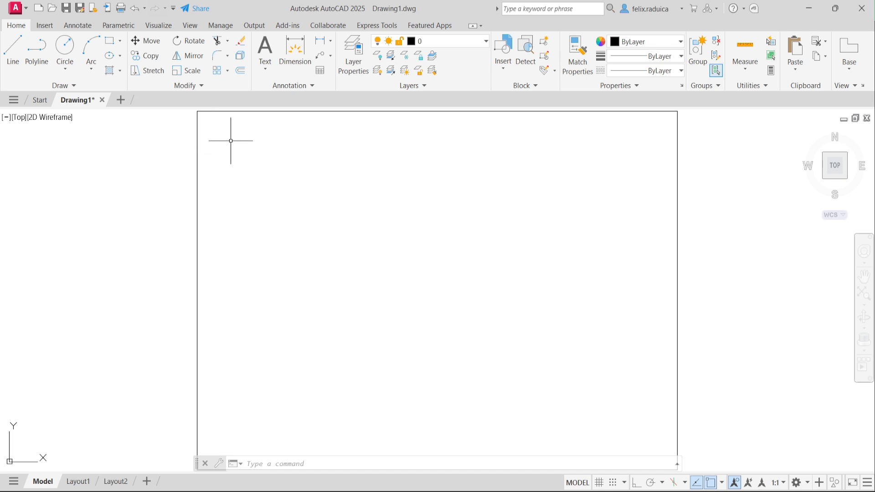
# Step: Offset the border rectangle 10 units inward to form a double-line border
pyautogui.write('offset')
pyautogui.press('Return')
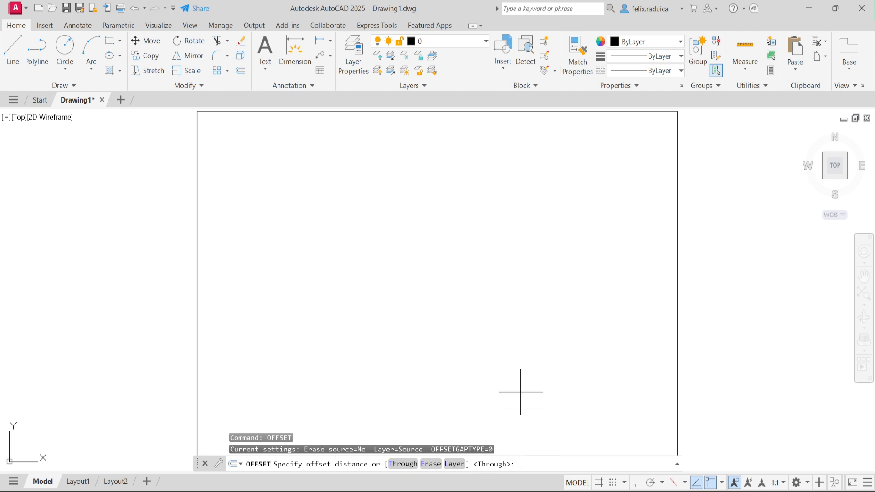
pyautogui.write('0')
pyautogui.press('Return')
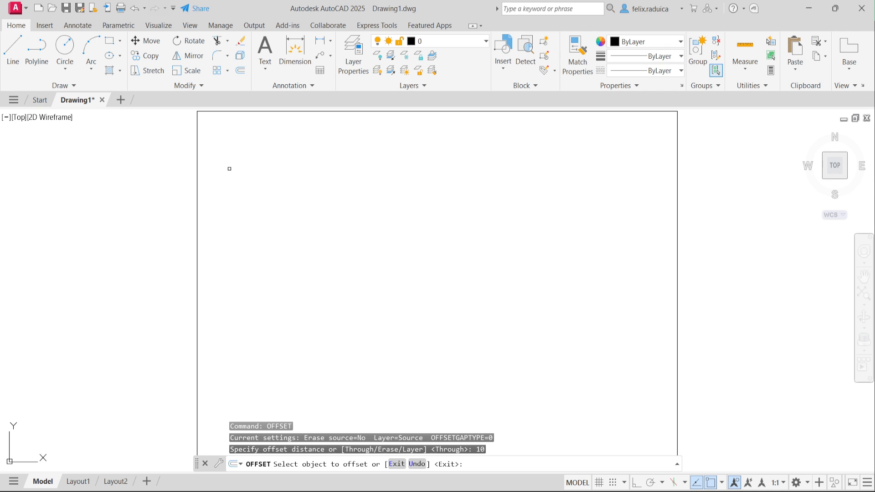
pyautogui.click(197, 156)
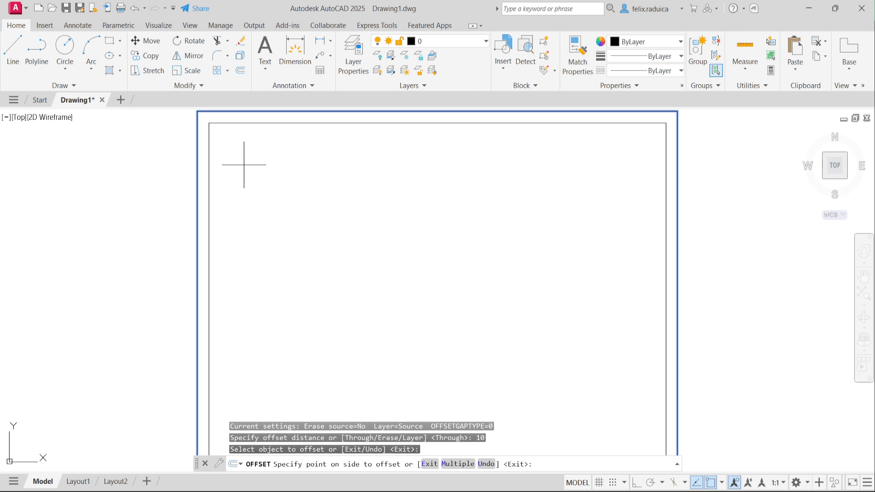
pyautogui.click(280, 170)
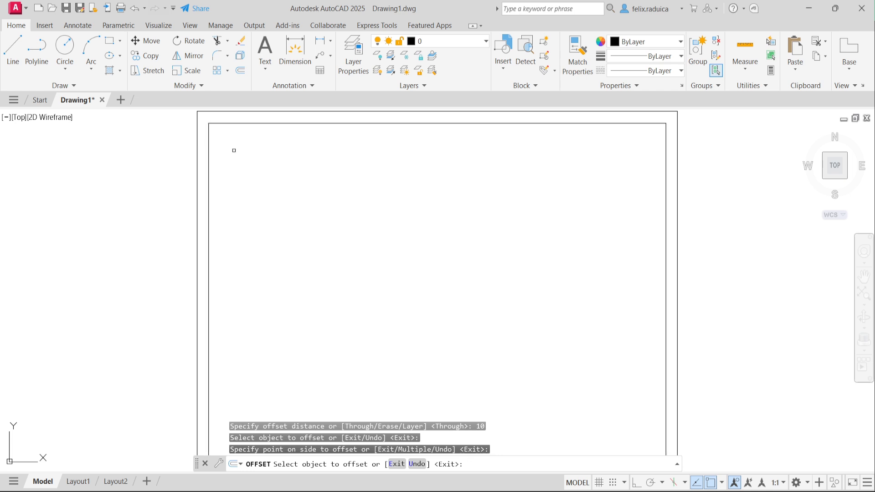
pyautogui.press('Return')
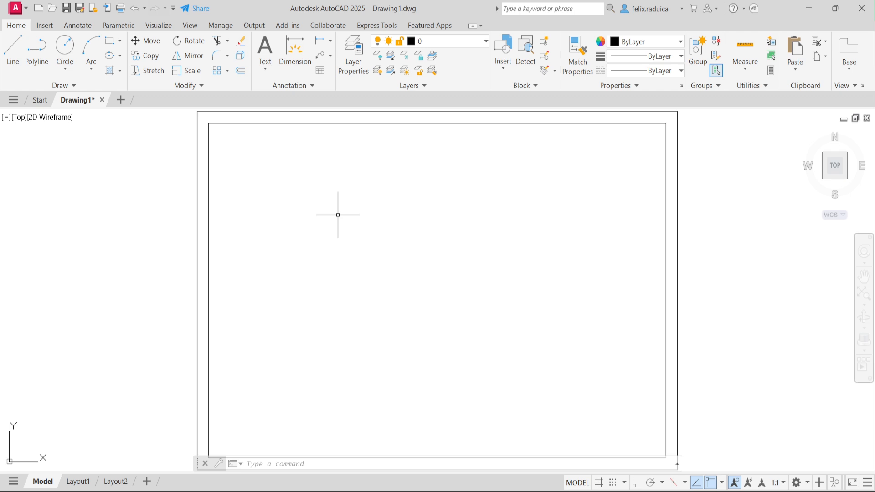
pyautogui.write('line')
pyautogui.press('Return')
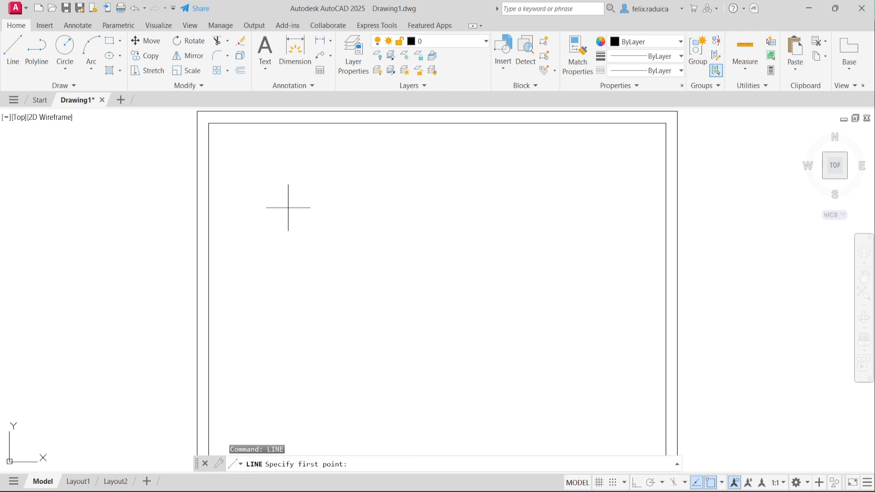
pyautogui.write('100,100')
pyautogui.press('Return')
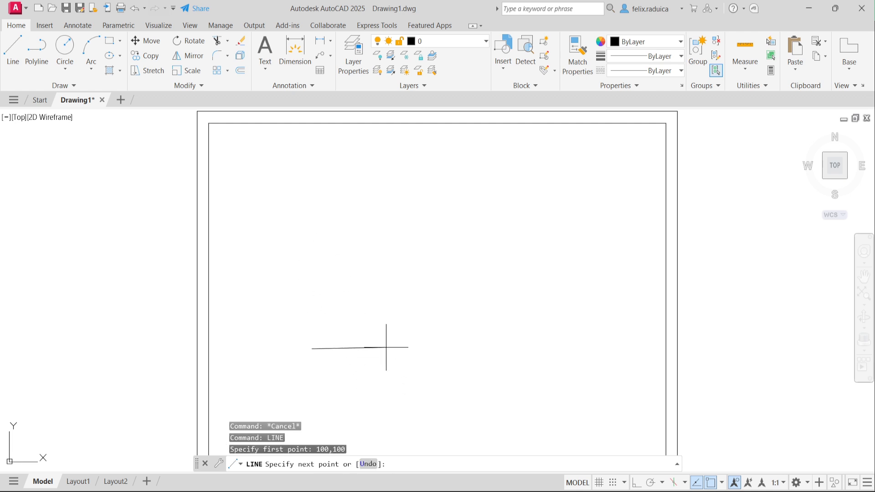
pyautogui.write('@100,0')
pyautogui.press('Return')
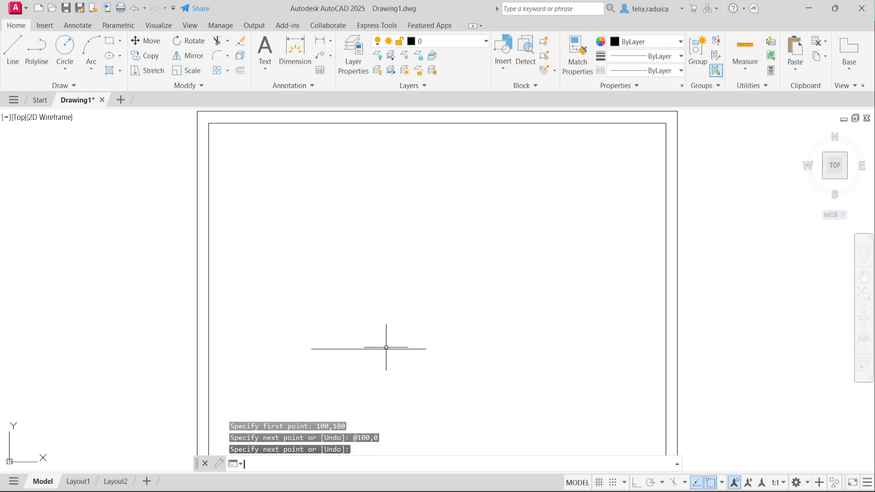
pyautogui.press('Return')
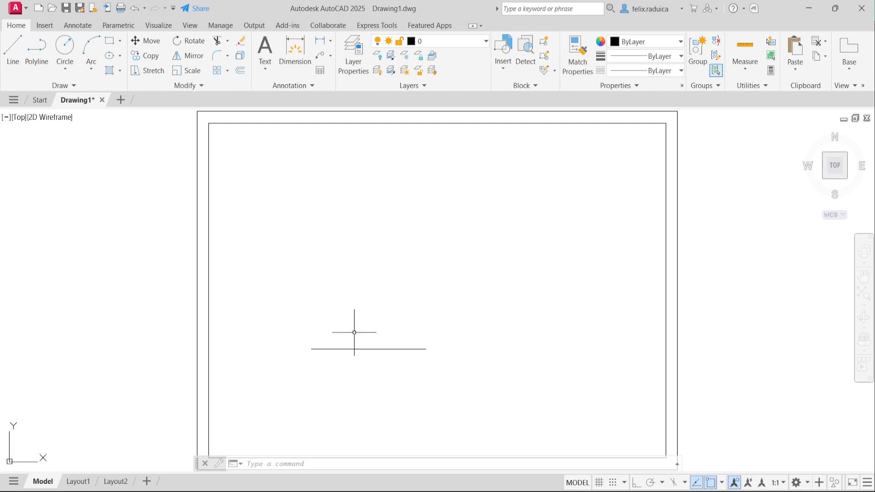
# Step: Offset the horizontal line 30 units downward, then turn object snapping off
pyautogui.write('OFFSET')
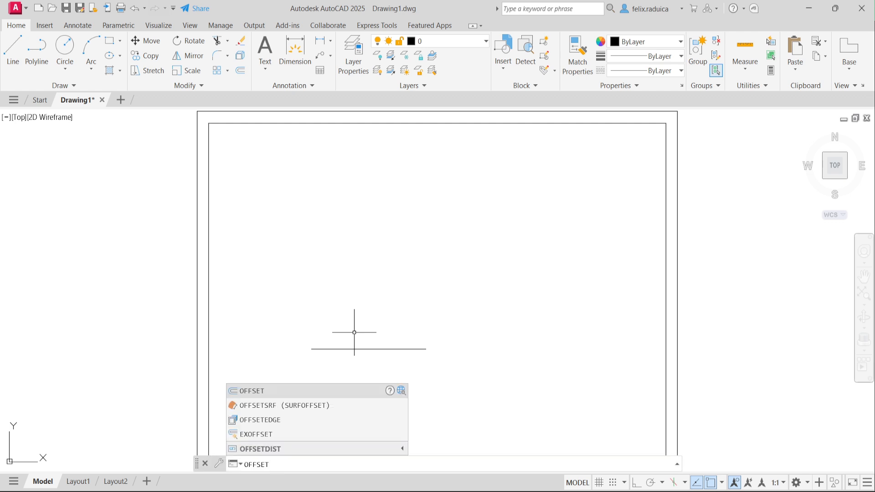
pyautogui.press('Return')
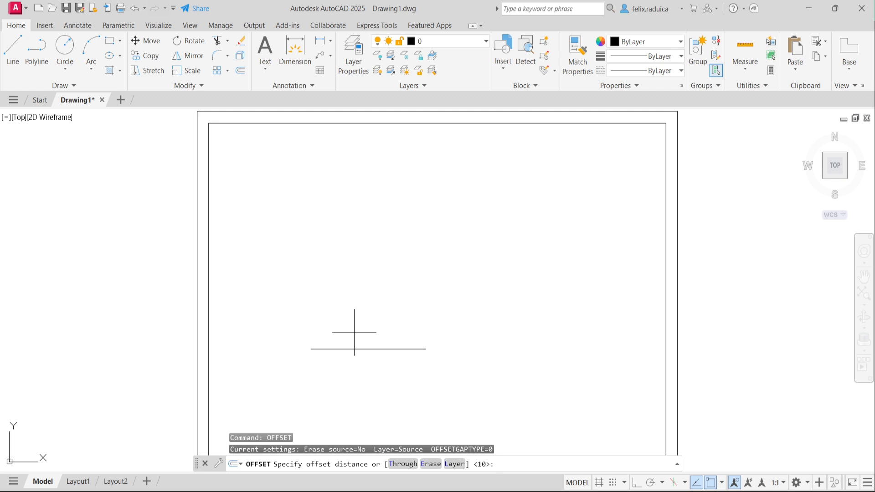
pyautogui.write('30')
pyautogui.press('Return')
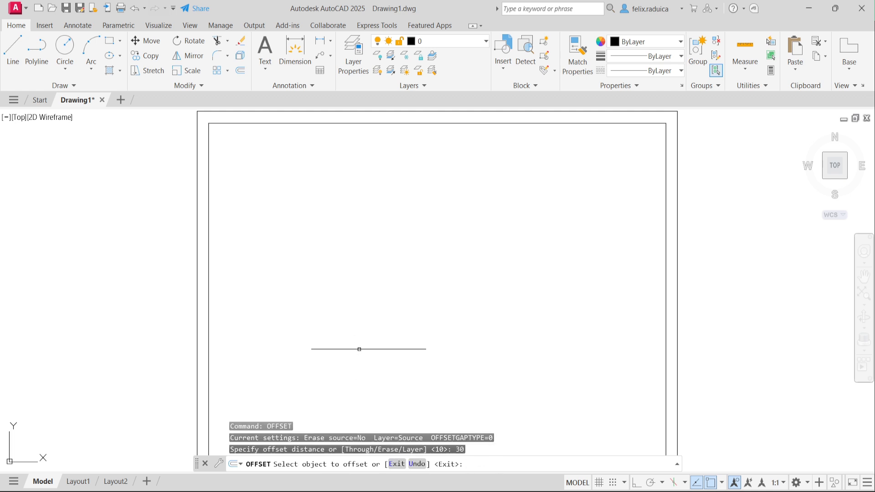
pyautogui.click(359, 348)
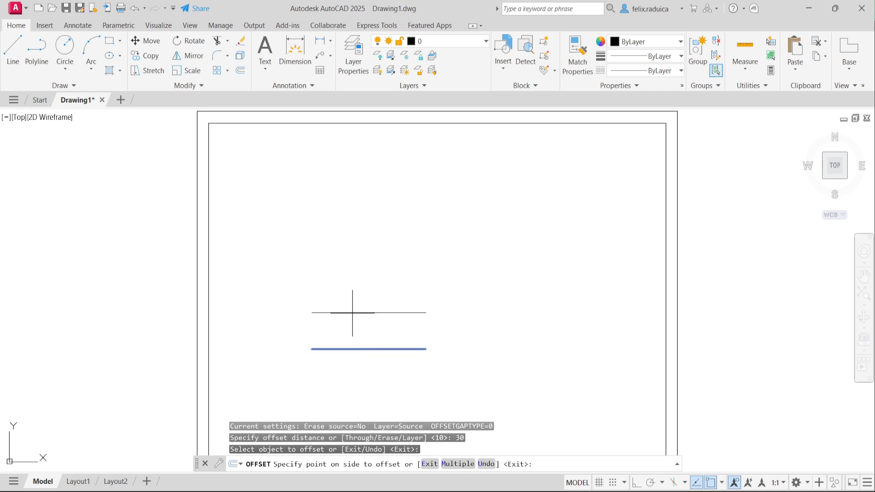
pyautogui.click(359, 386)
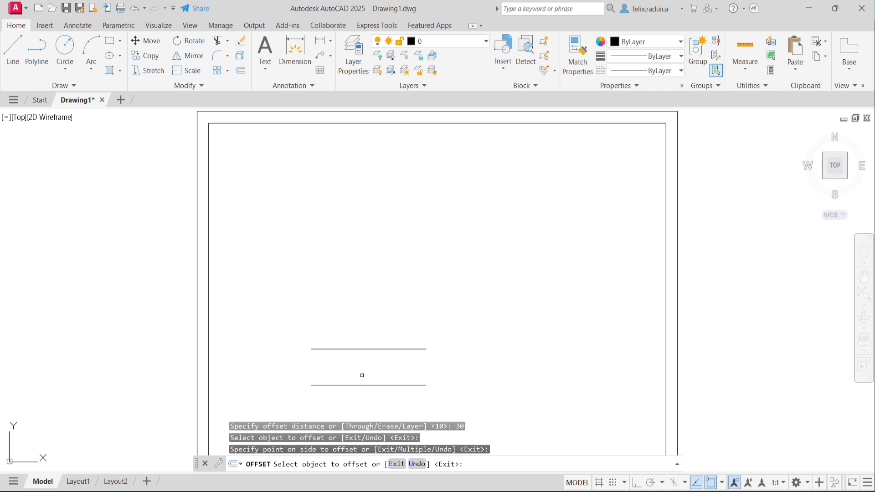
pyautogui.press('Return')
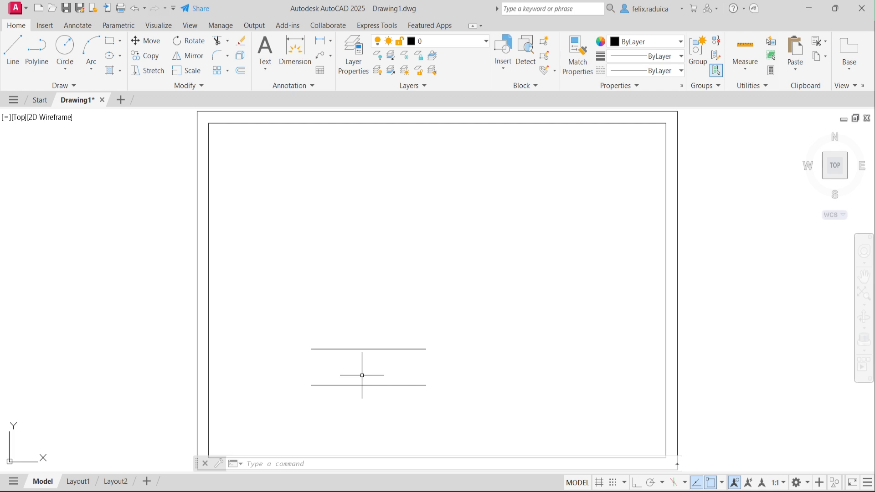
pyautogui.press('F3')
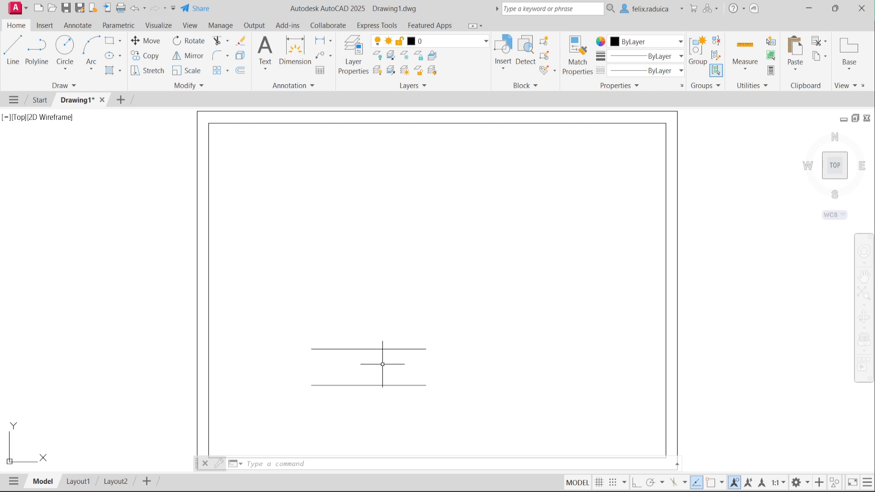
# Step: Move the lower line by its left endpoint onto the upper line's right endpoint
pyautogui.write('move')
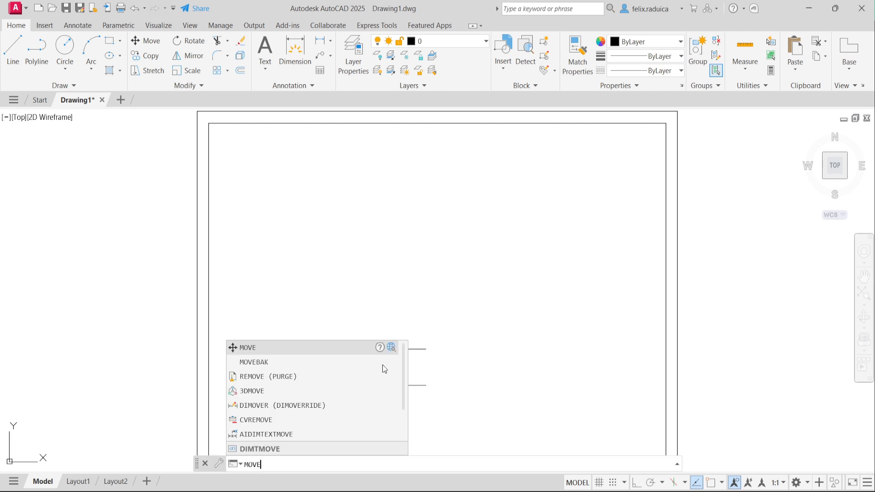
pyautogui.press('Return')
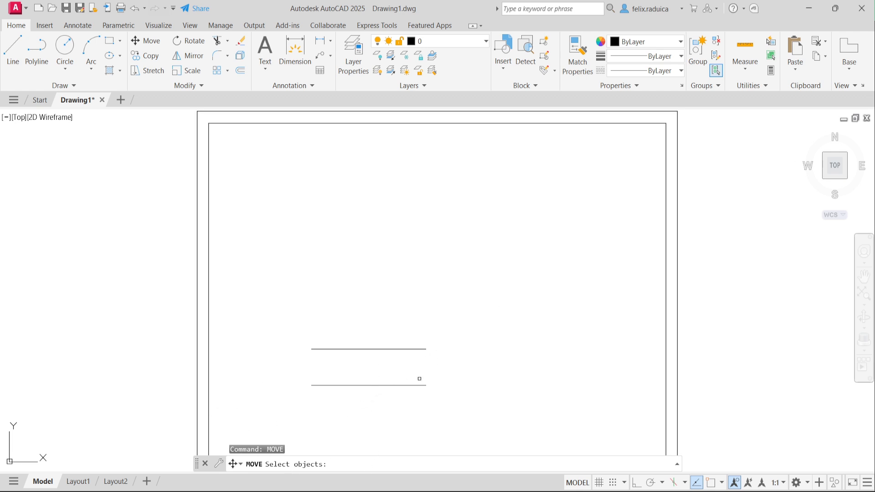
pyautogui.click(370, 386)
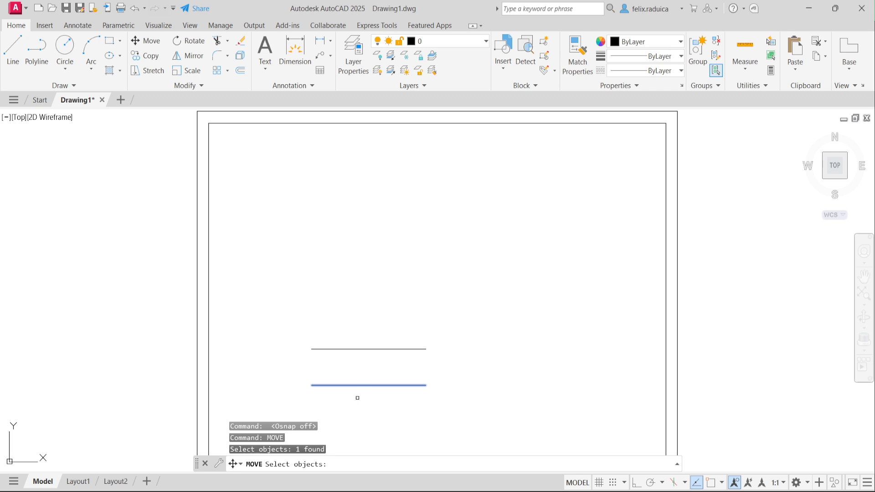
pyautogui.press('Return')
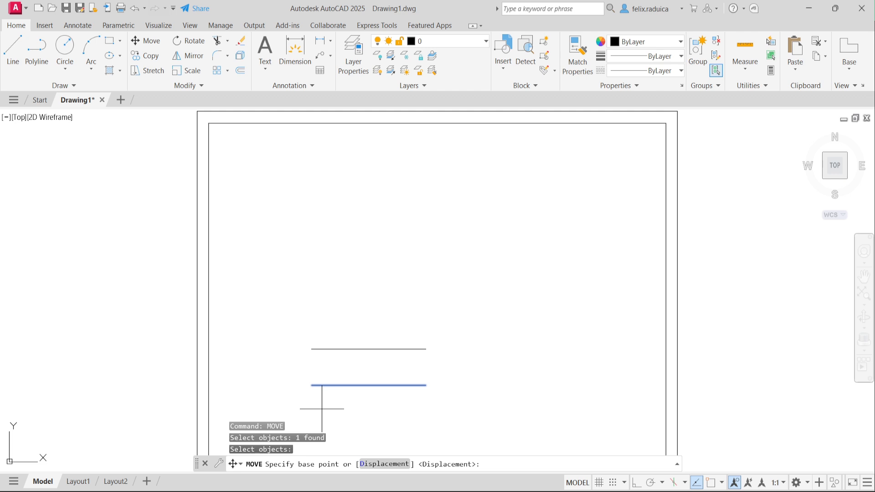
pyautogui.write('nd')
pyautogui.press('Return')
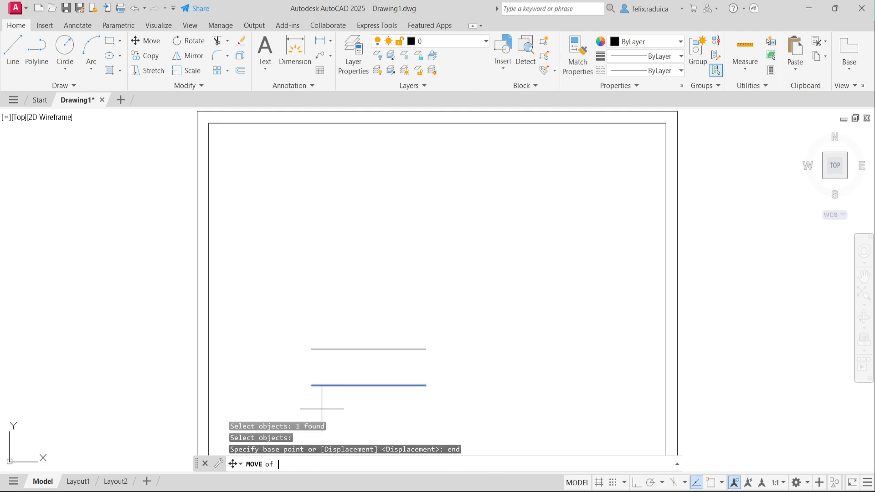
pyautogui.click(312, 385)
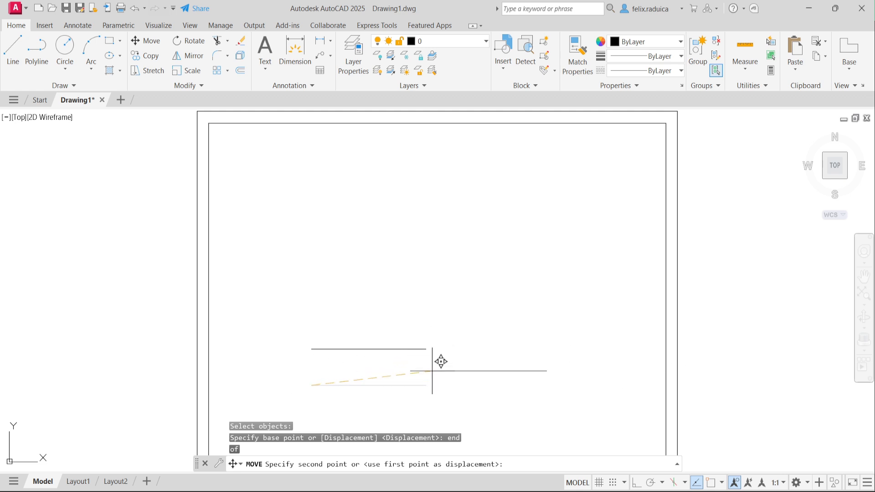
pyautogui.write('end')
pyautogui.press('Return')
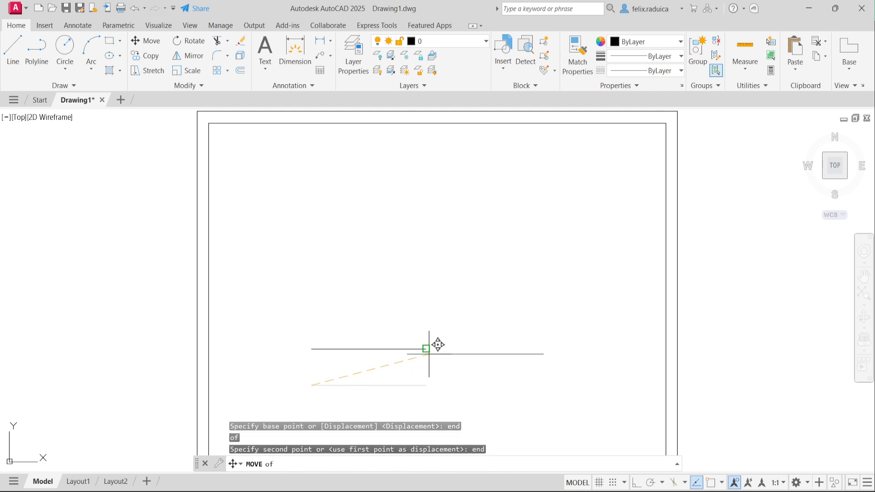
pyautogui.click(426, 349)
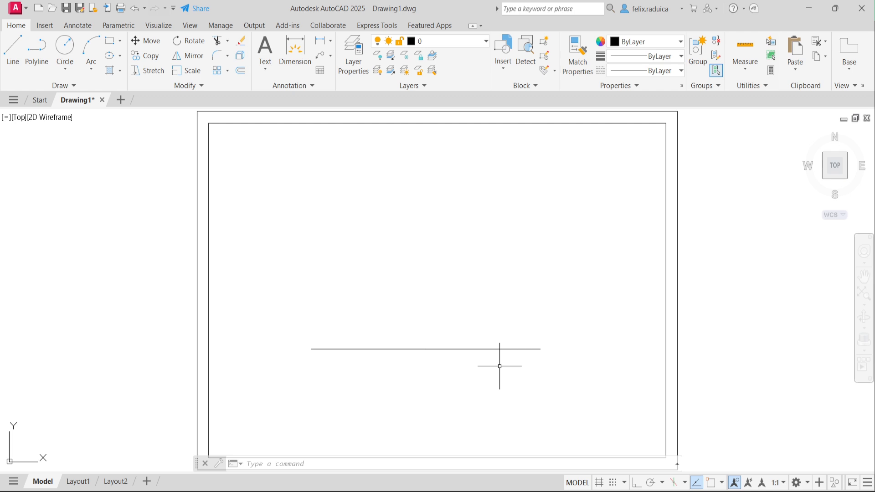
# Step: Move the right-hand line from its left endpoint 20 units up (@0,20)
pyautogui.write('move')
pyautogui.press('Return')
pyautogui.click(513, 349)
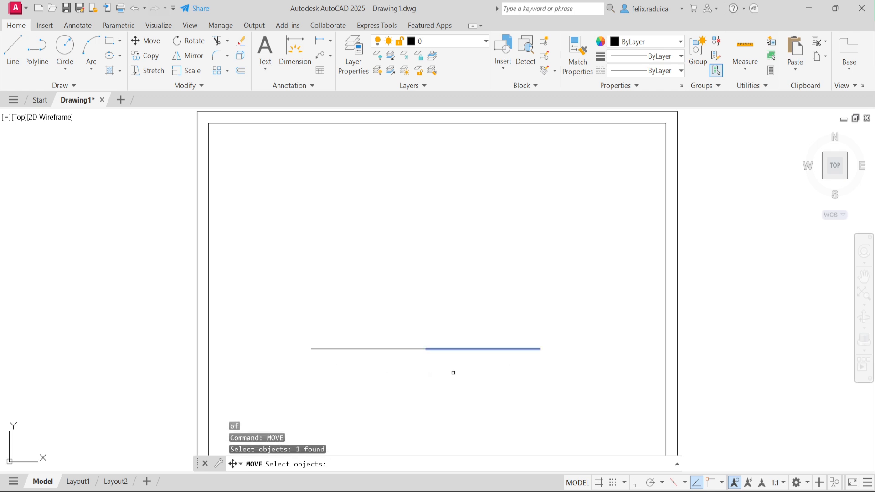
pyautogui.press('Return')
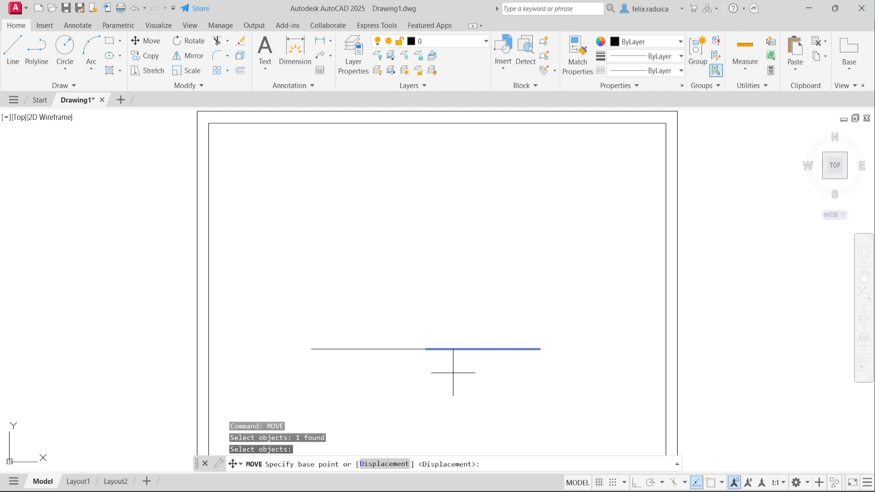
pyautogui.write('end')
pyautogui.press('Return')
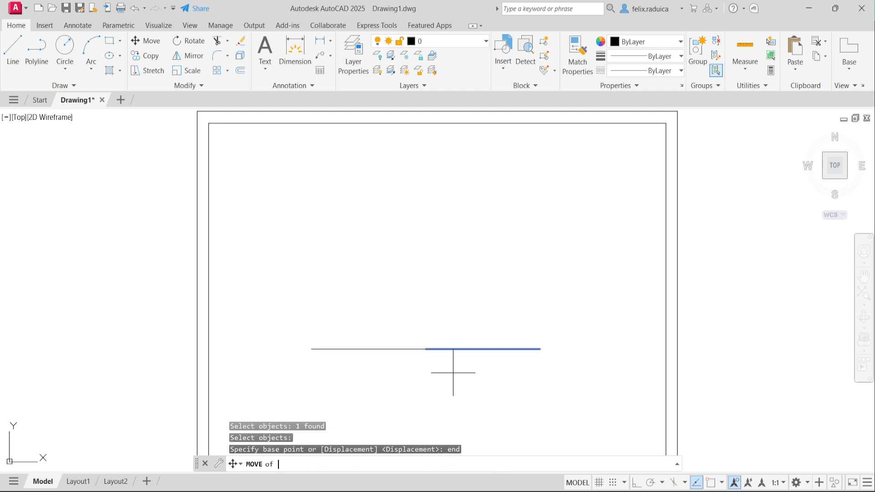
pyautogui.click(426, 349)
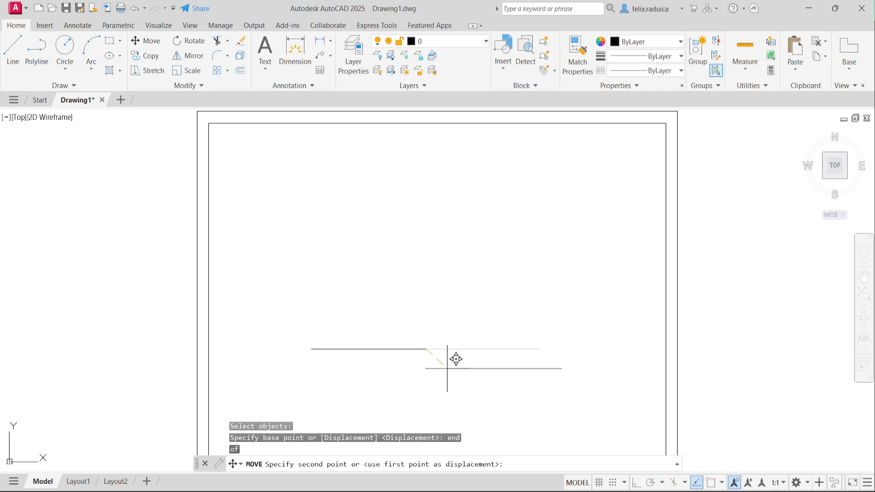
pyautogui.write('@0,20')
pyautogui.press('Return')
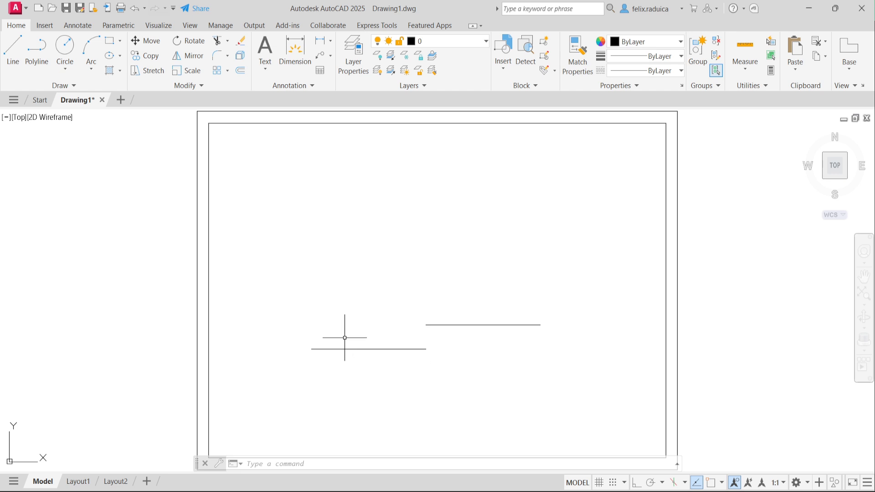
# Step: Copy the lower-left line 60 units straight up (@0,60) from its left endpoint
pyautogui.write('copy')
pyautogui.press('Return')
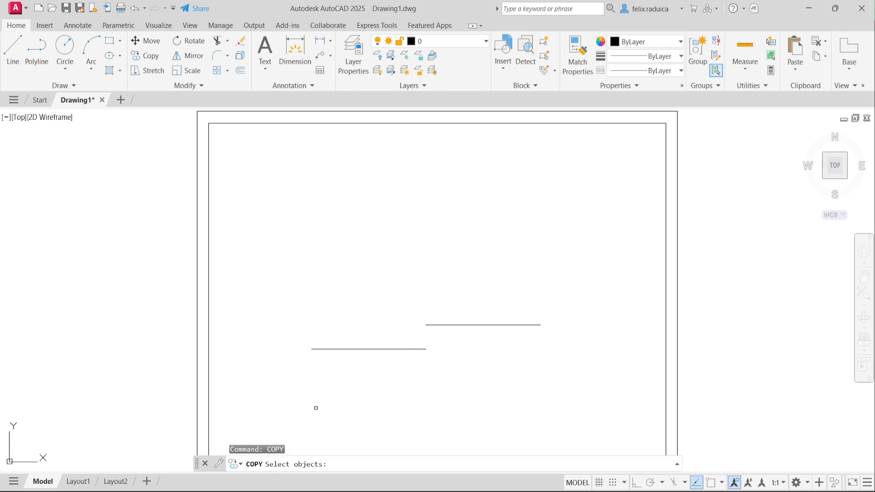
pyautogui.click(371, 349)
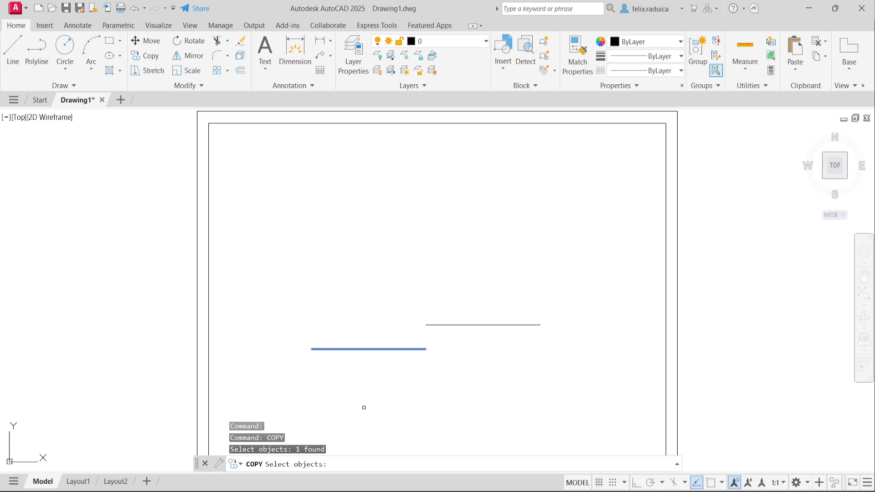
pyautogui.press('Return')
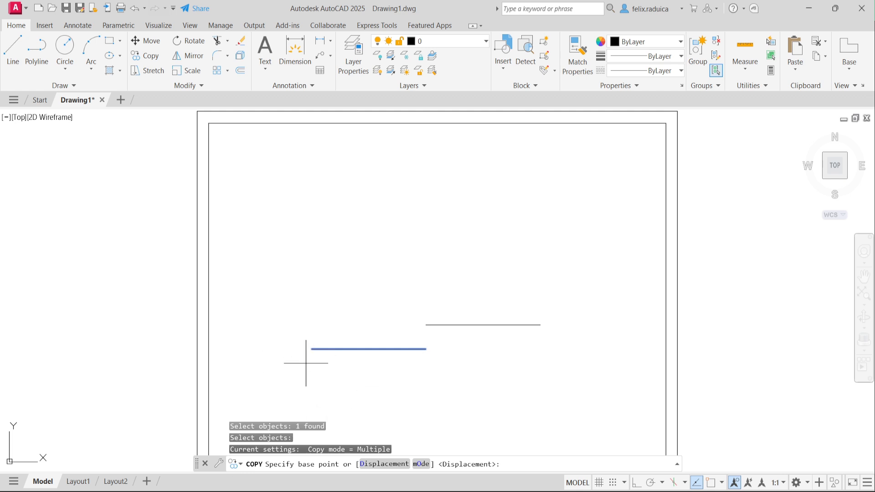
pyautogui.write('end')
pyautogui.press('Return')
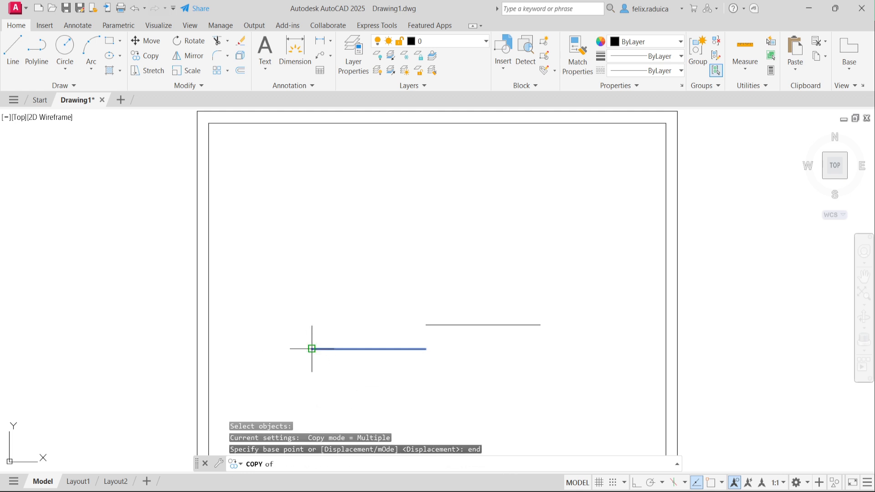
pyautogui.click(312, 349)
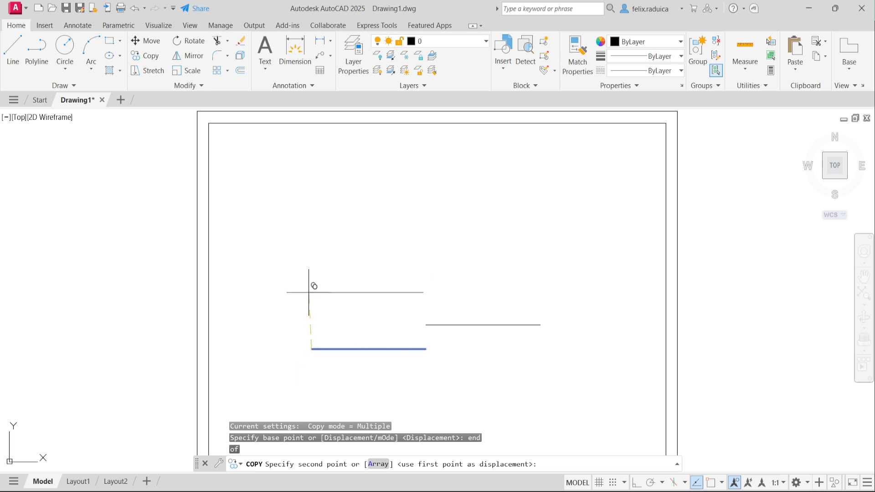
pyautogui.write('@0,60')
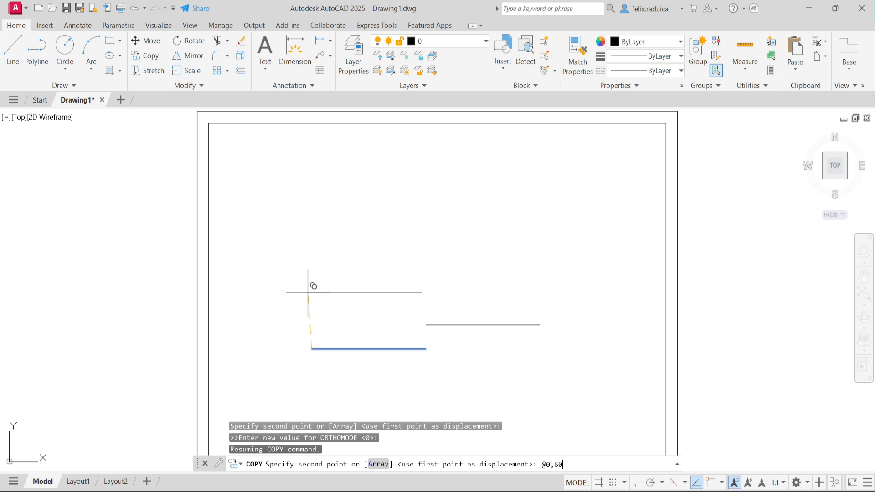
pyautogui.press('Return')
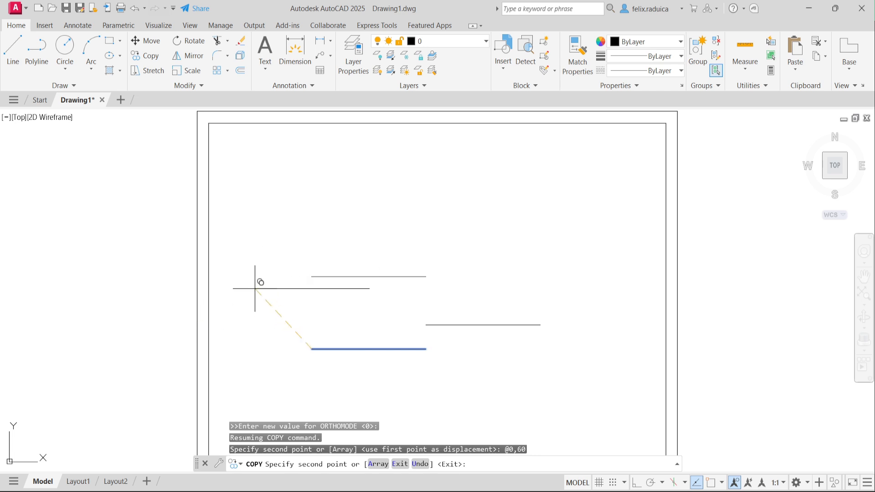
# Step: Place two more copies of the line nearby above the step
pyautogui.click(237, 289)
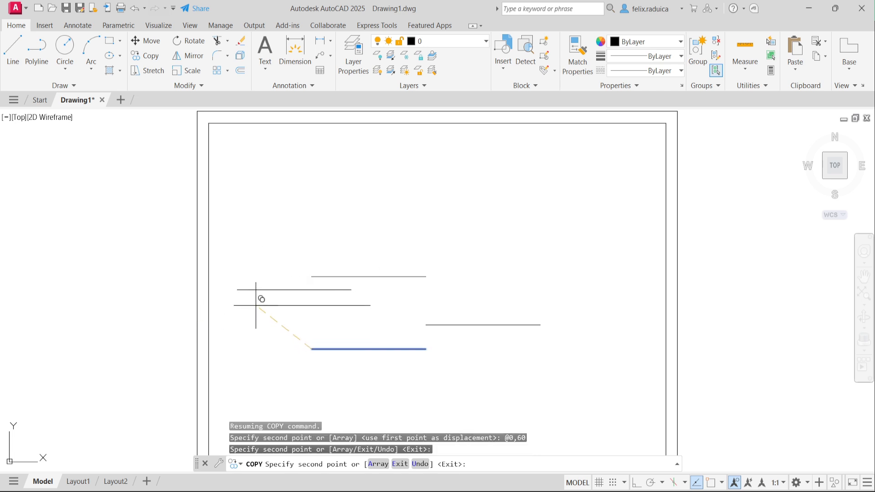
pyautogui.click(256, 305)
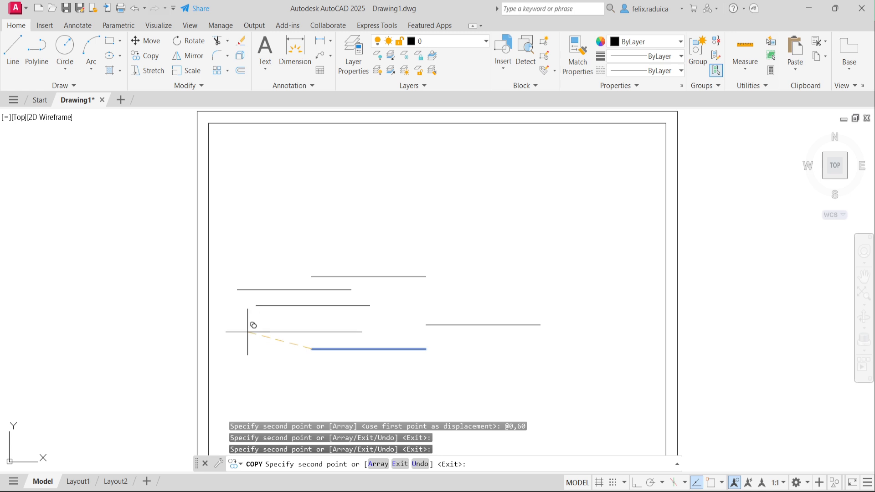
pyautogui.press('Return')
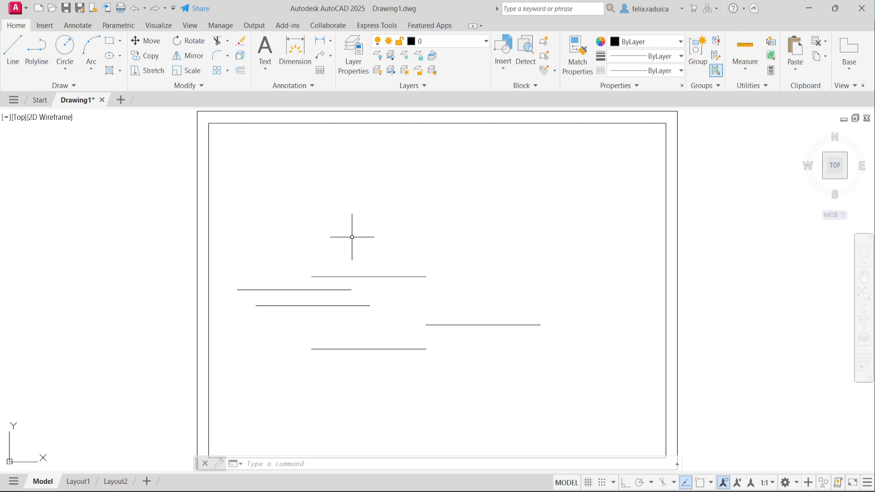
pyautogui.write('ROTATE')
pyautogui.press('Return')
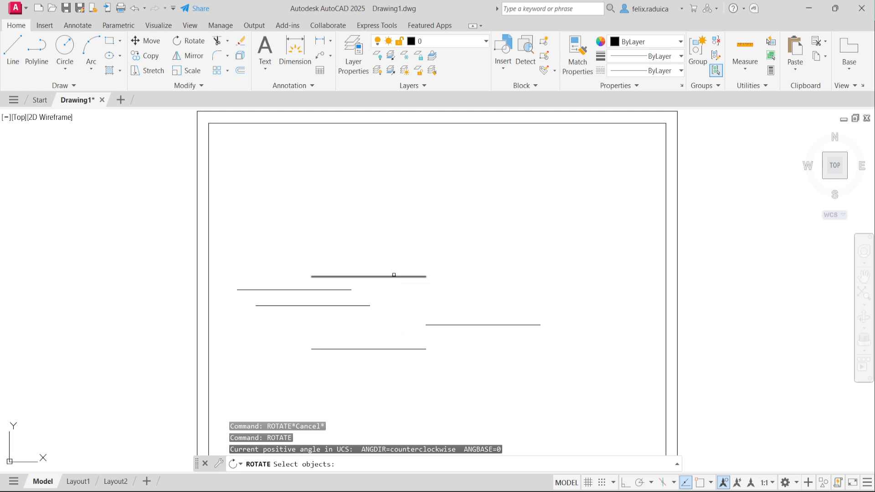
# Step: Rotate the top copied line 90° about its right endpoint so it stands vertical
pyautogui.click(394, 275)
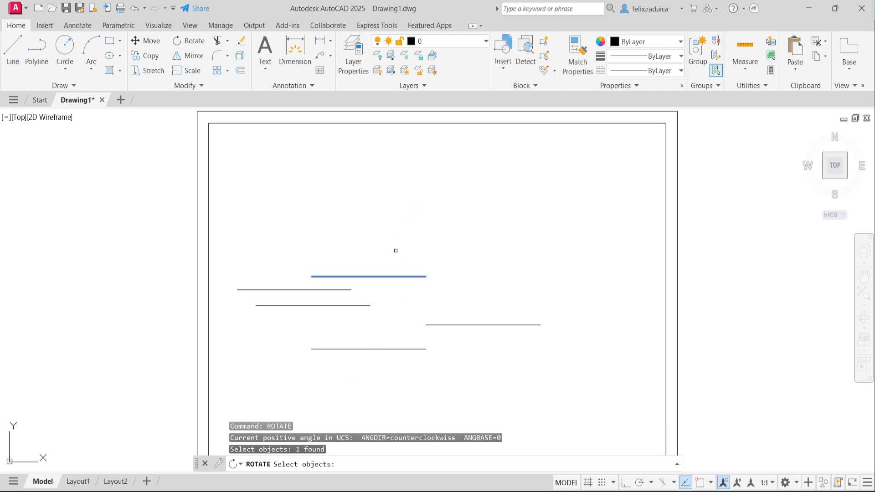
pyautogui.press('Return')
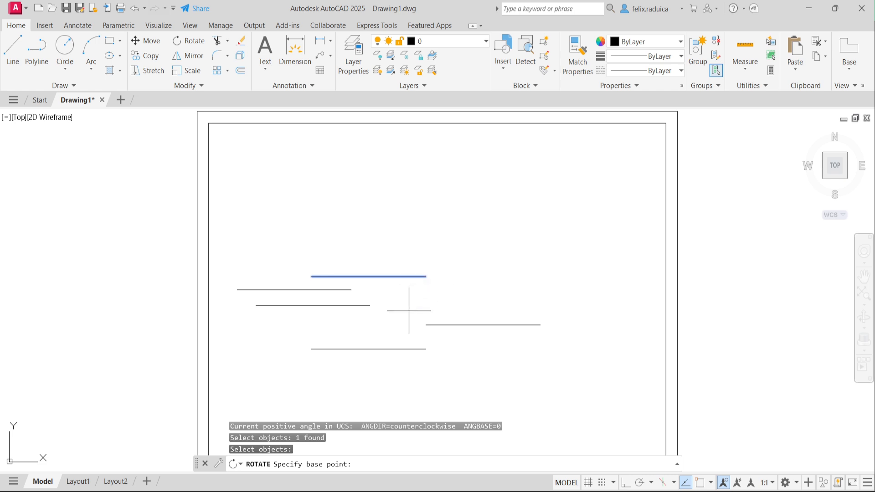
pyautogui.write('end')
pyautogui.press('Return')
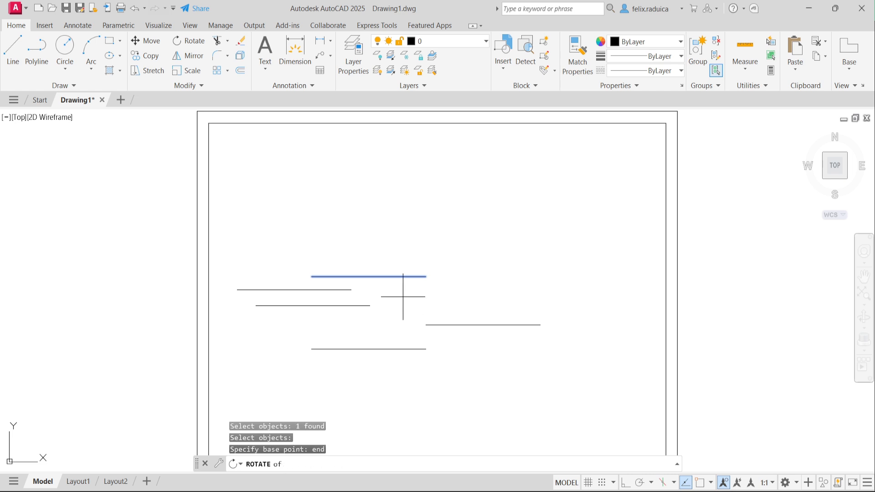
pyautogui.click(425, 277)
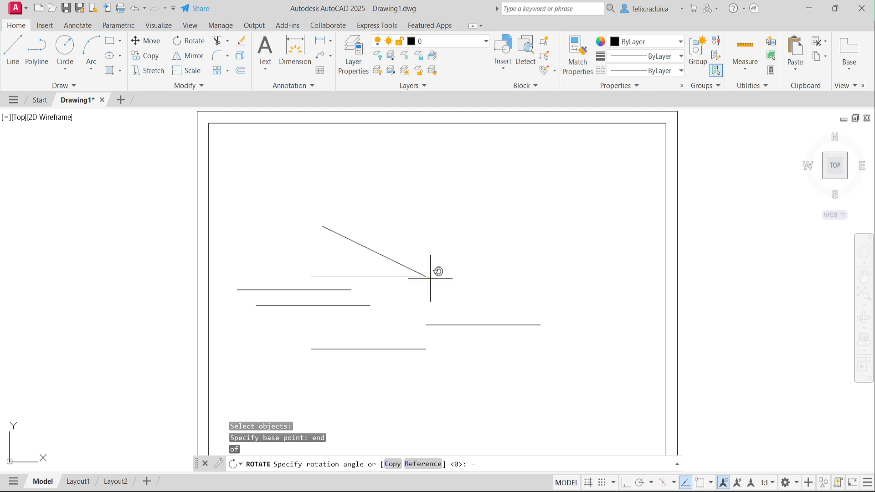
pyautogui.write('90')
pyautogui.press('Return')
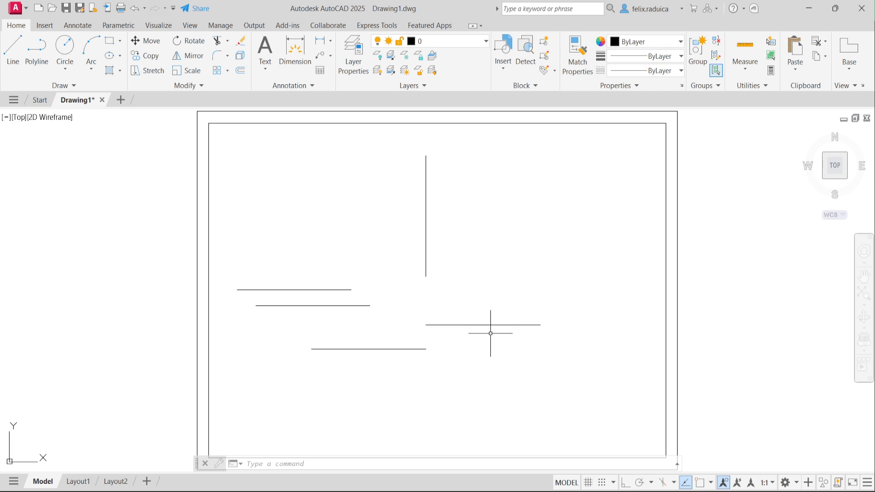
# Step: Rotate the right-hand horizontal line 90° about its midpoint so it stands vertical
pyautogui.write('ROTATE')
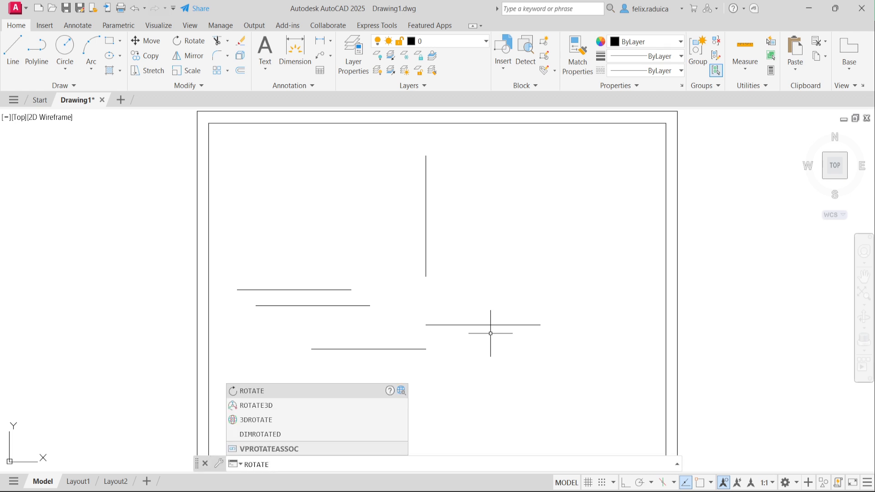
pyautogui.press('Return')
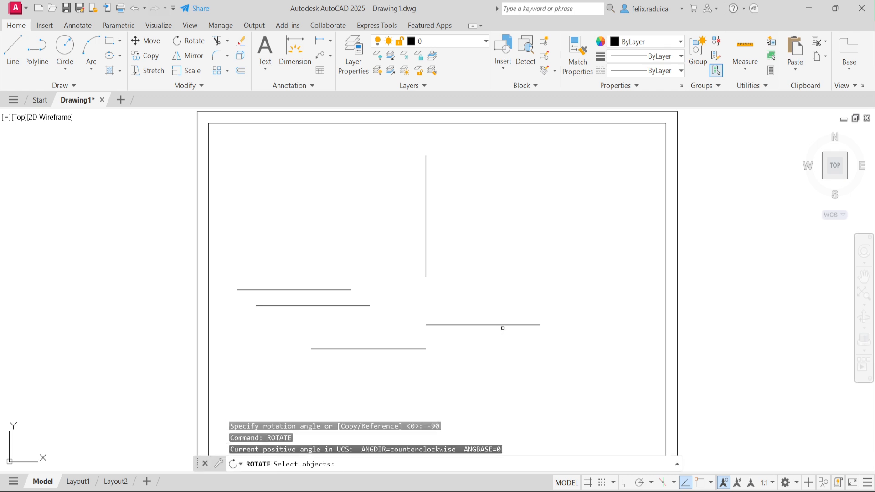
pyautogui.click(502, 325)
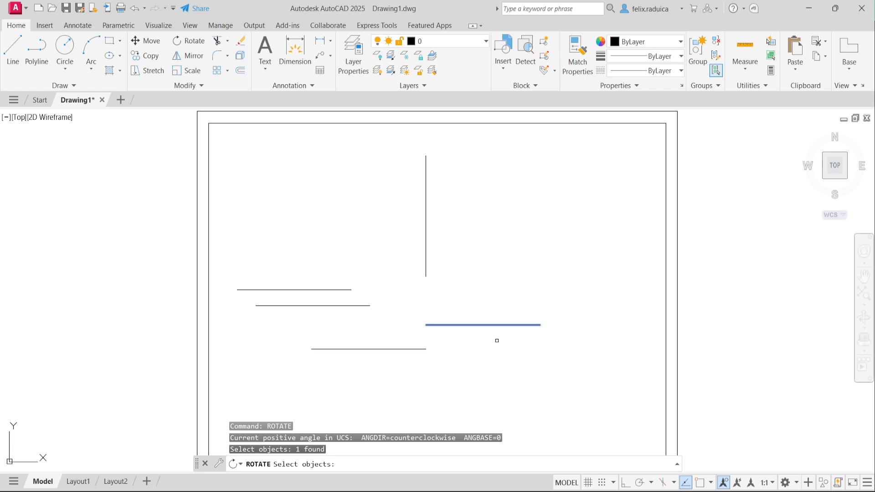
pyautogui.press('Return')
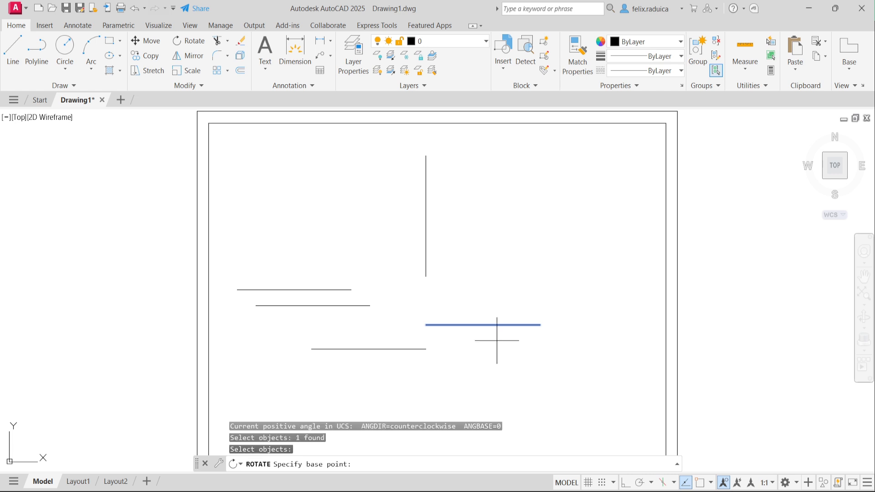
pyautogui.write('mid')
pyautogui.press('Return')
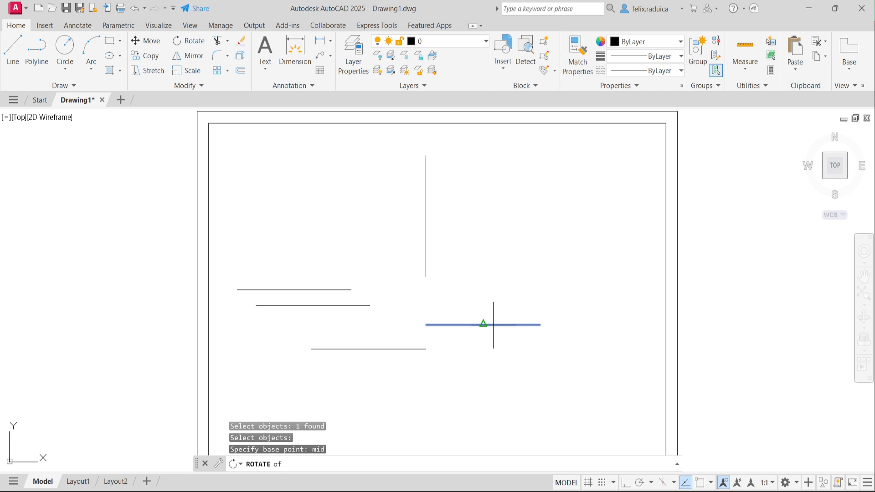
pyautogui.click(487, 325)
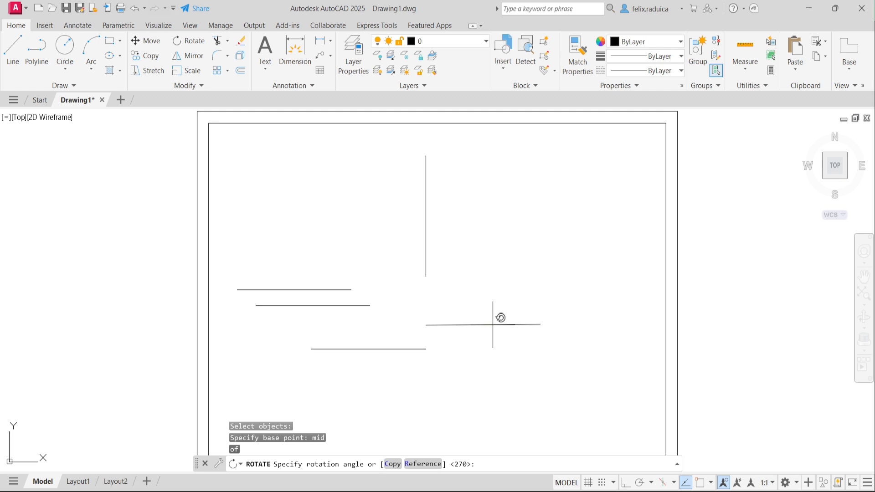
pyautogui.write('90')
pyautogui.press('Return')
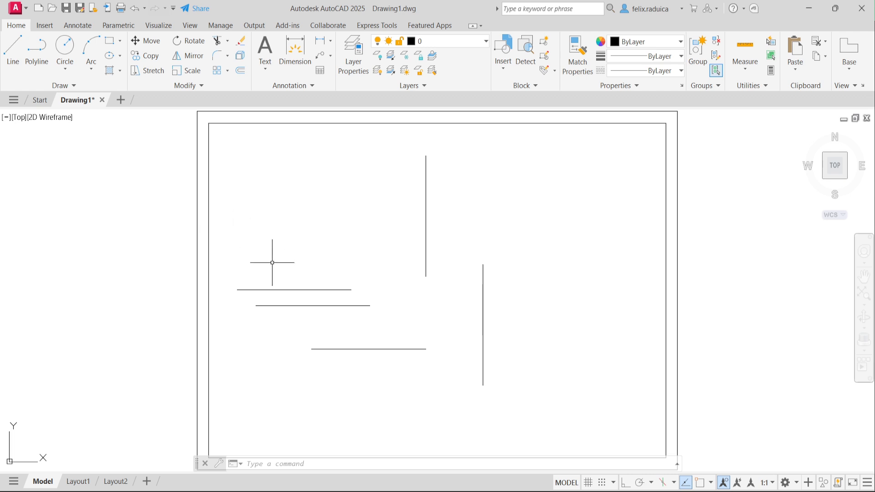
pyautogui.write('mi')
pyautogui.press('Return')
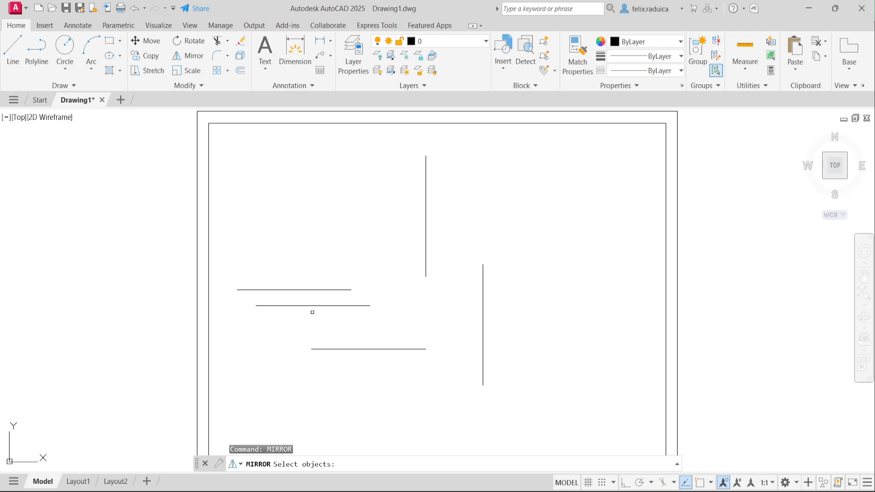
# Step: Mirror the lower extra copy across the middle line's endpoints, keeping the original
pyautogui.click(312, 305)
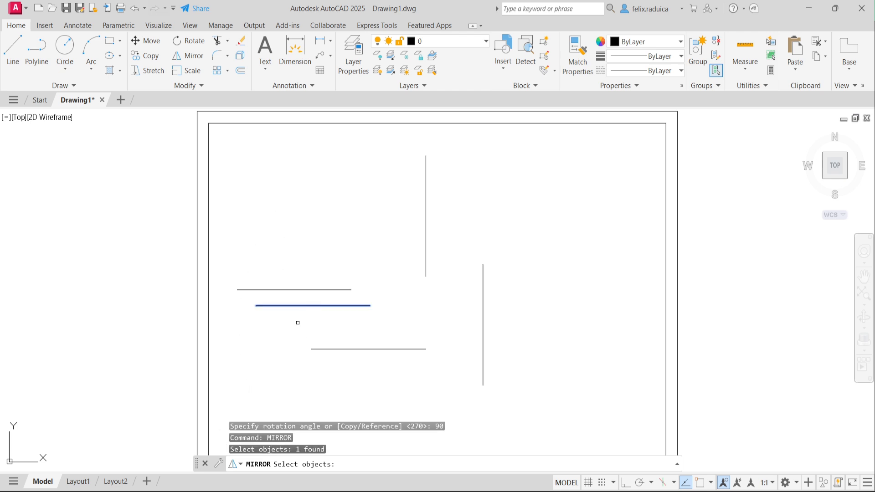
pyautogui.press('Return')
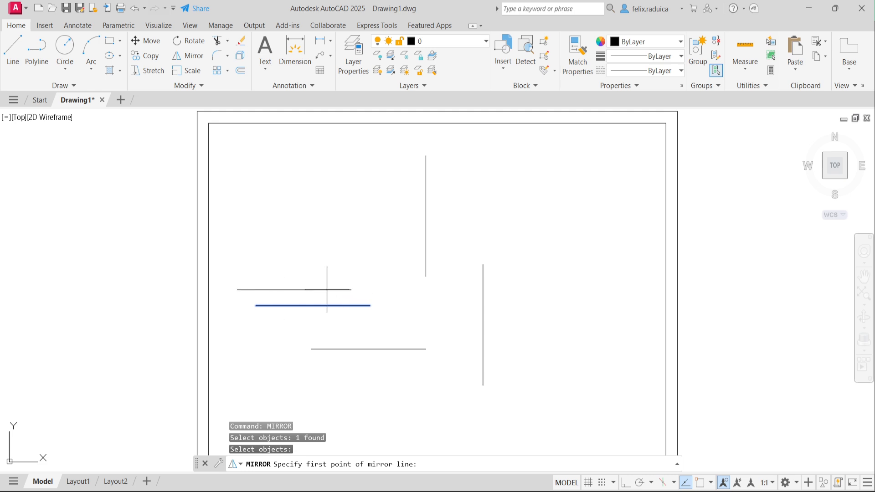
pyautogui.write('end')
pyautogui.press('Return')
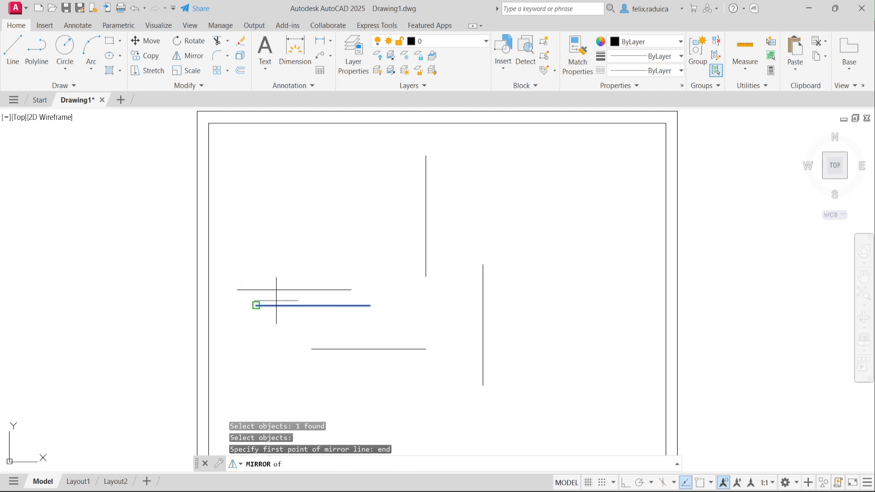
pyautogui.click(242, 293)
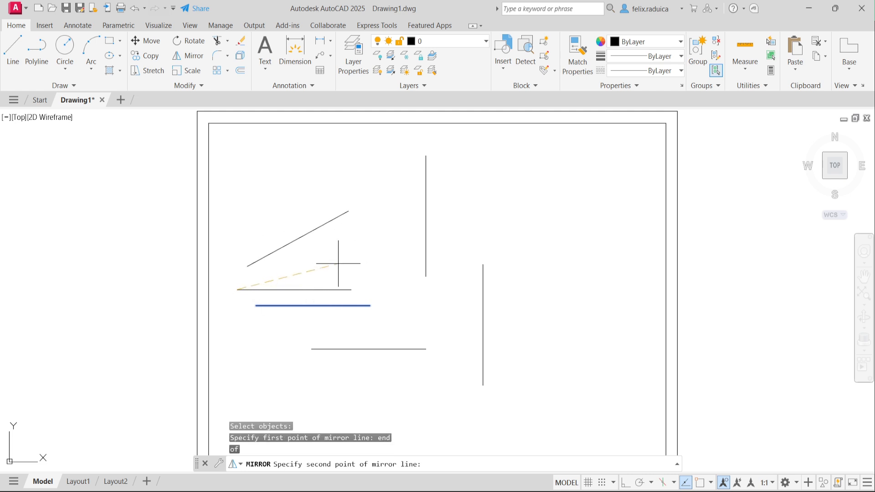
pyautogui.write('end')
pyautogui.press('Return')
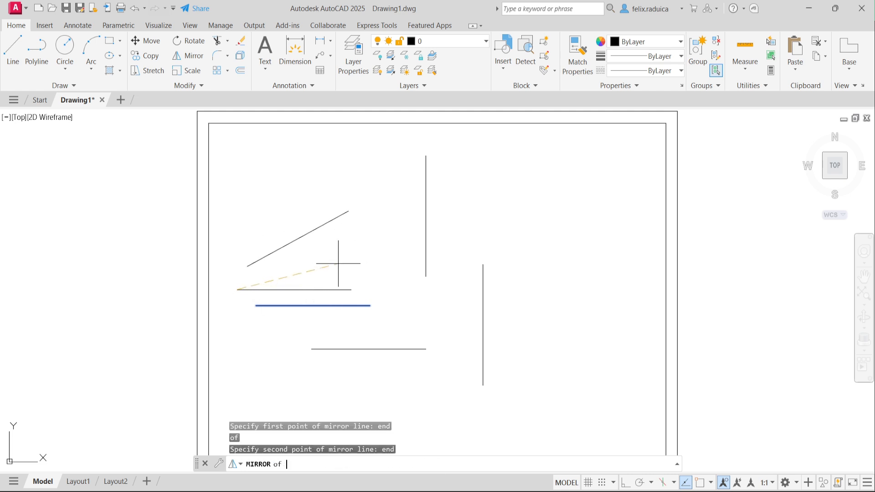
pyautogui.click(352, 290)
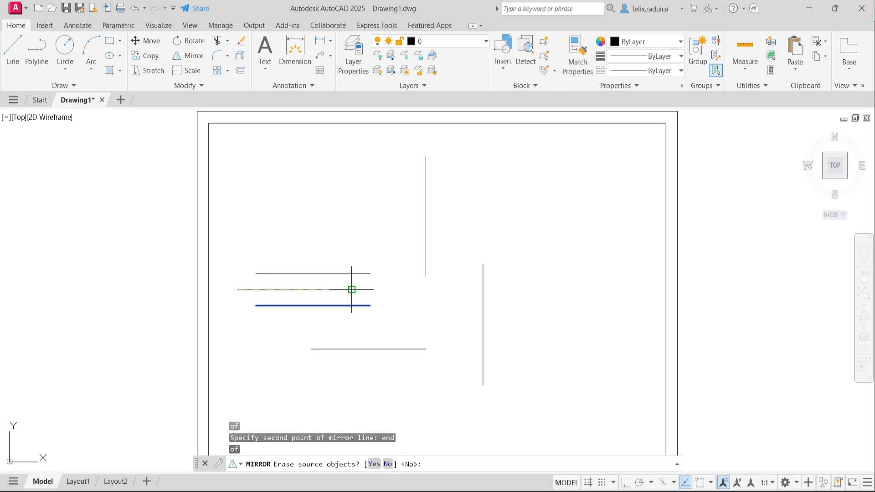
pyautogui.press('Return')
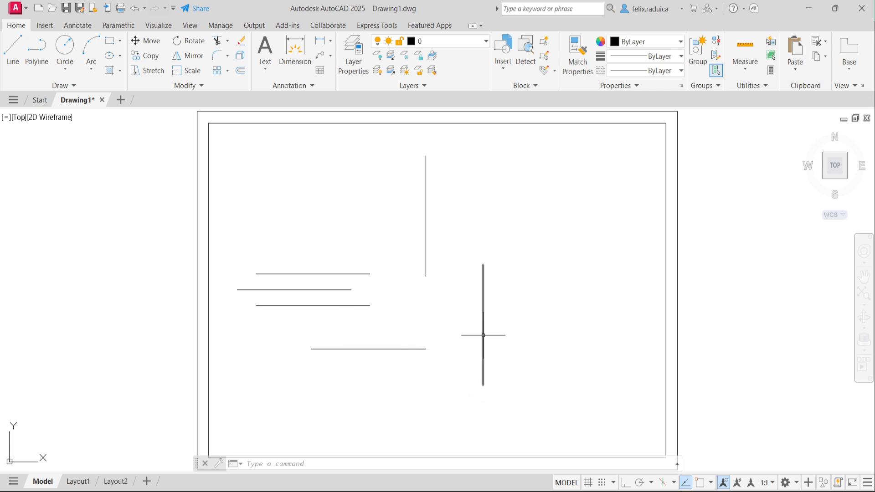
# Step: Mirror the bottom line about the vertical line's bottom end and midpoint, keeping the original
pyautogui.write('MIRROR')
pyautogui.press('Return')
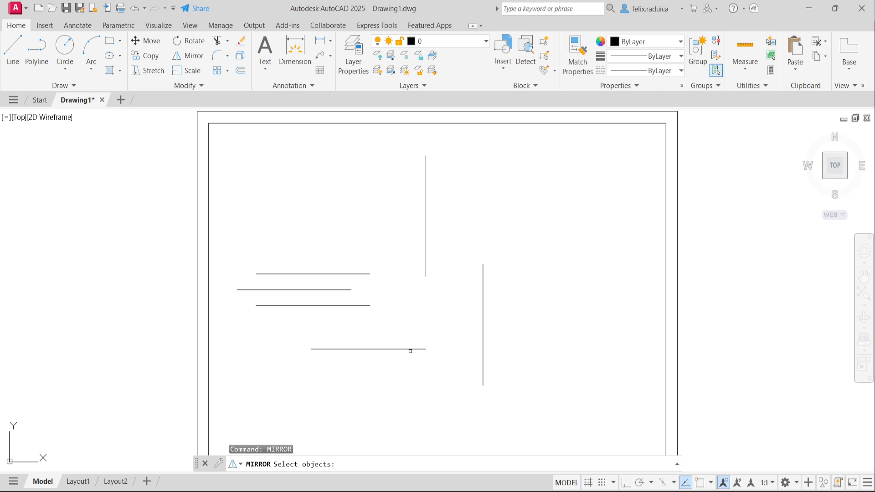
pyautogui.click(411, 349)
pyautogui.press('Return')
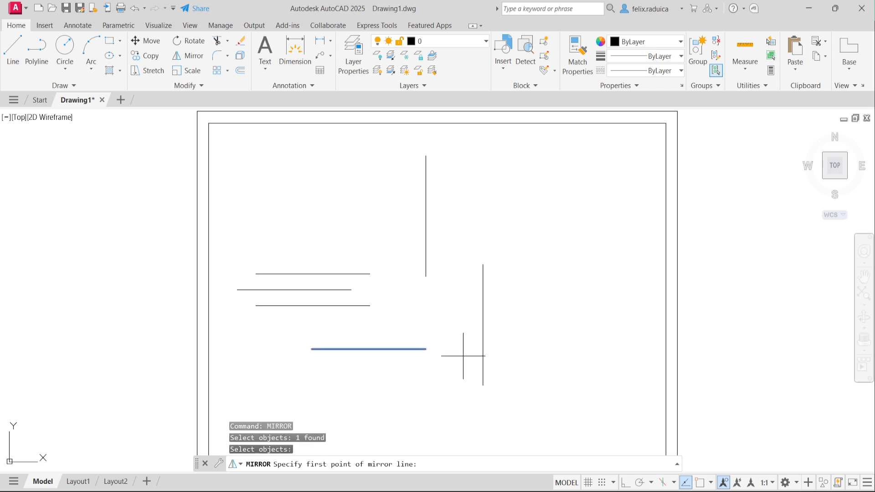
pyautogui.write('end')
pyautogui.press('Return')
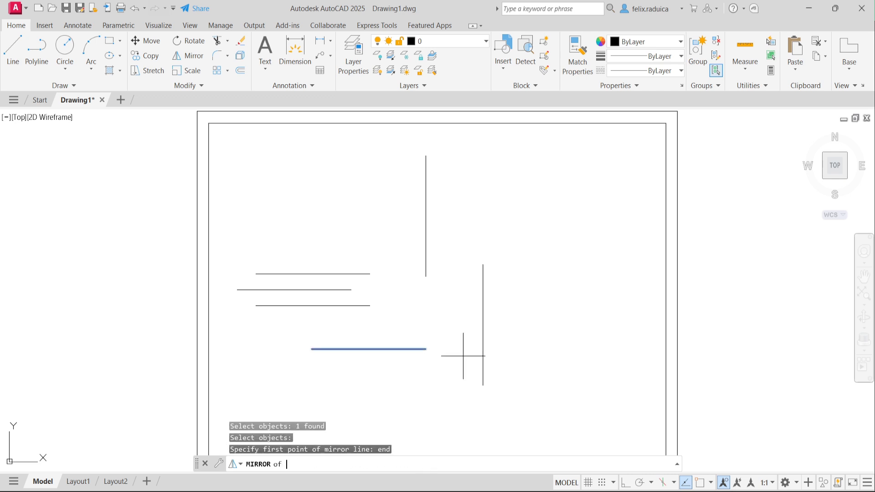
pyautogui.click(483, 385)
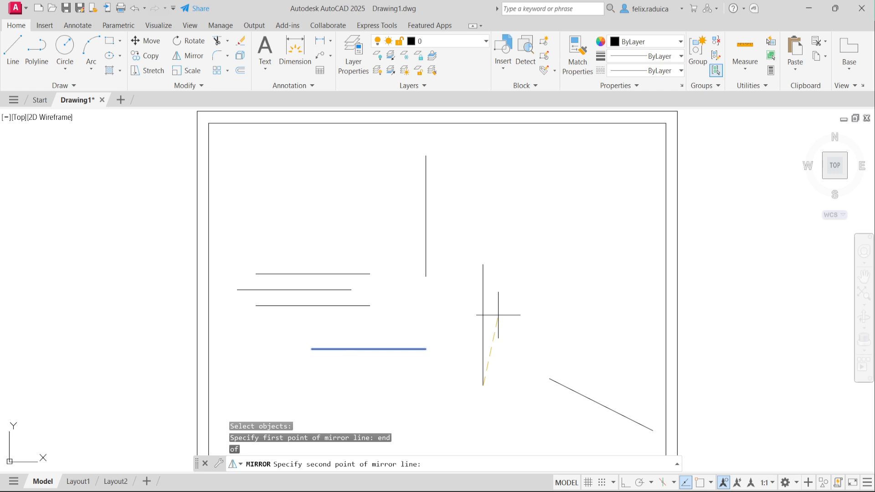
pyautogui.write('mid')
pyautogui.press('Return')
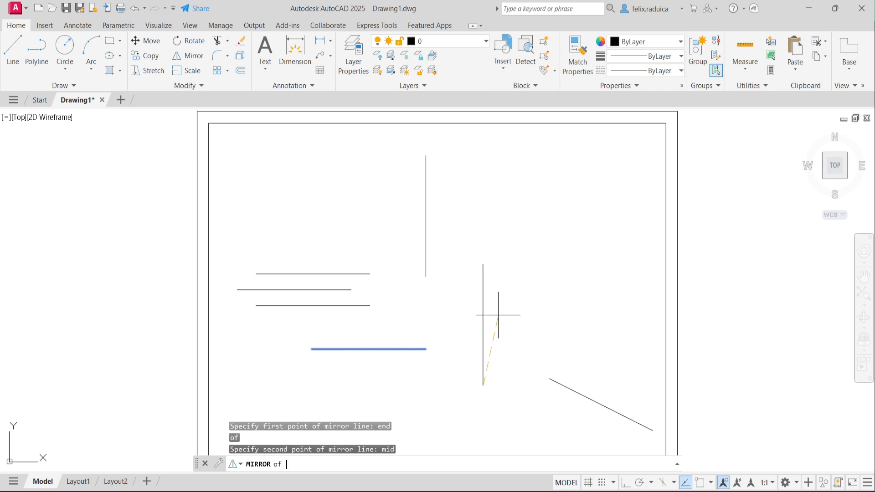
pyautogui.click(486, 329)
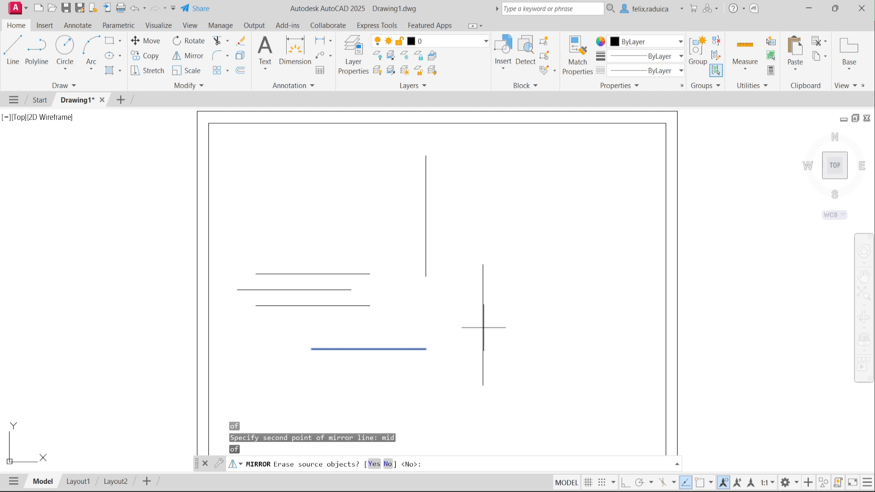
pyautogui.press('Return')
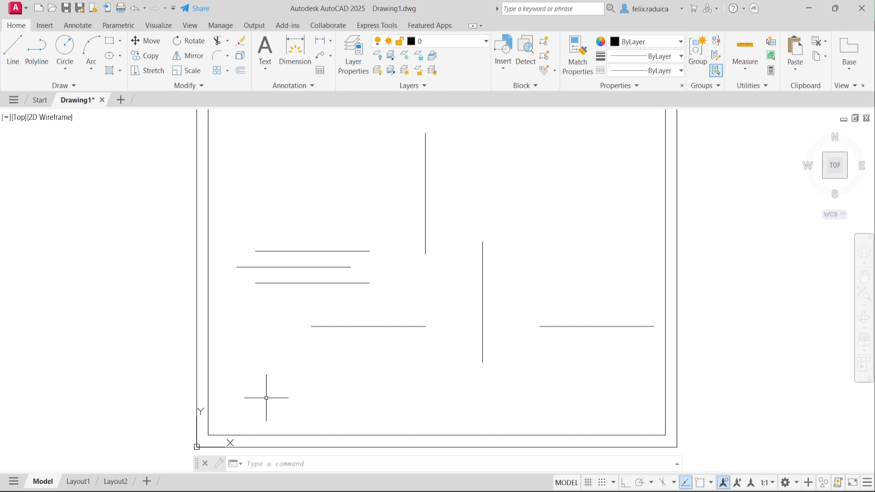
pyautogui.write('line')
pyautogui.press('Return')
pyautogui.write('20,20')
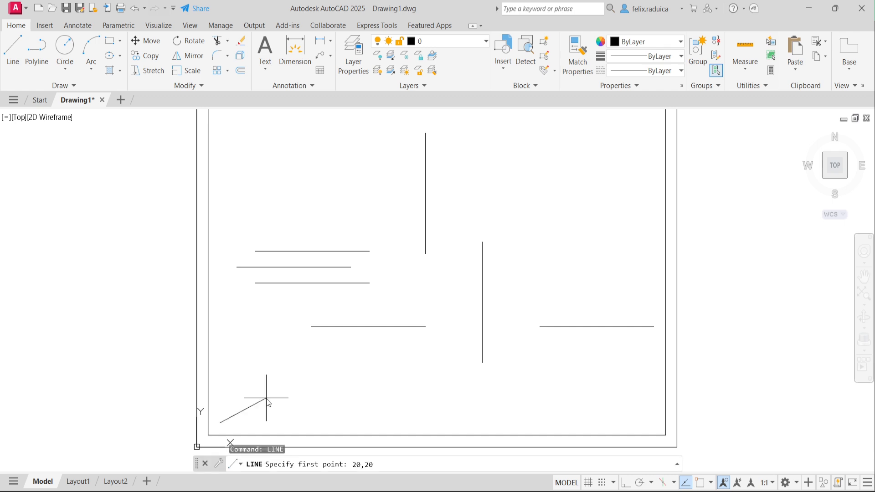
pyautogui.press('Return')
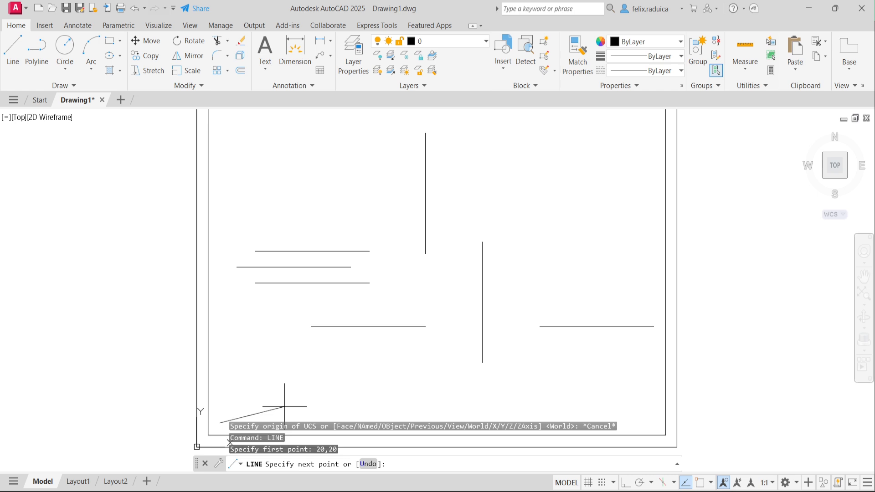
pyautogui.write('@30,0')
pyautogui.press('Return')
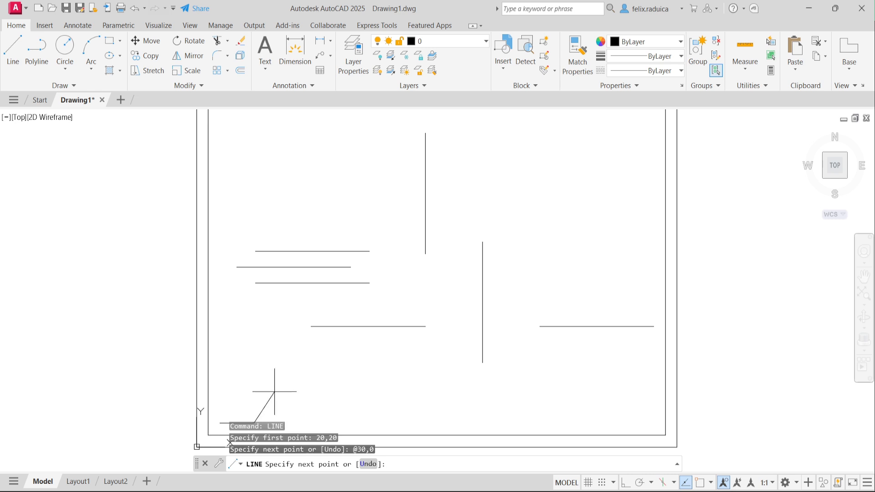
pyautogui.press('Return')
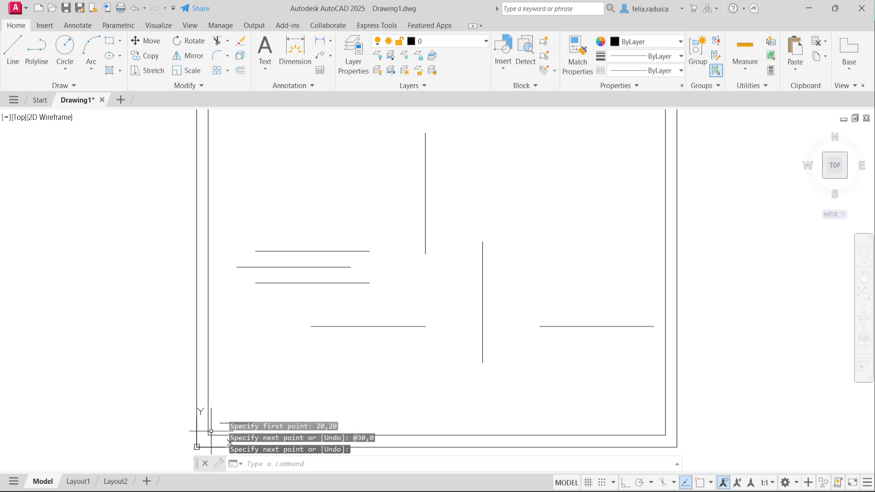
pyautogui.moveTo(230, 403); pyautogui.dragTo(229, 375, button='middle')
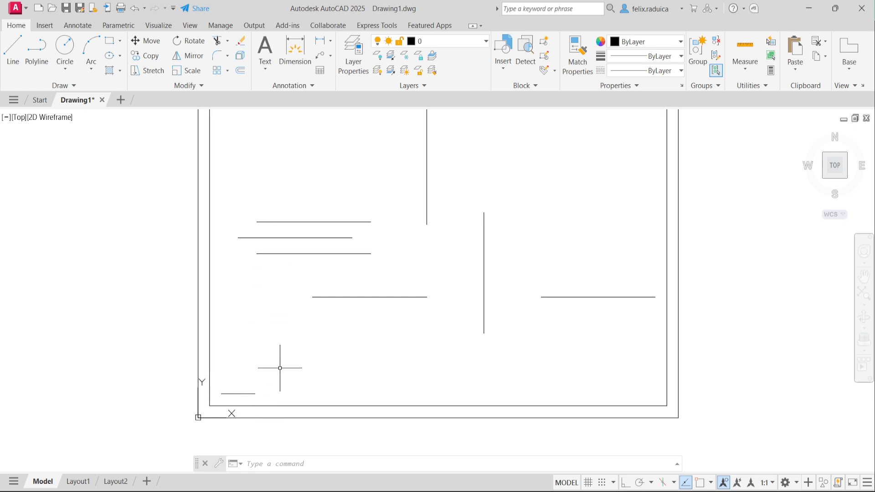
# Step: Move the UCS origin to the left endpoint of the lower horizontal line with an endpoint snap
pyautogui.write('ucs')
pyautogui.press('Return')
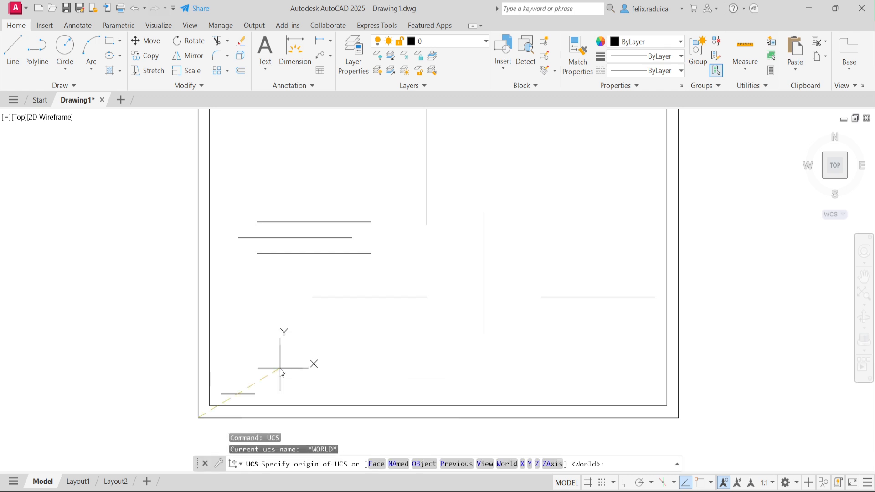
pyautogui.write('m')
pyautogui.press('Return')
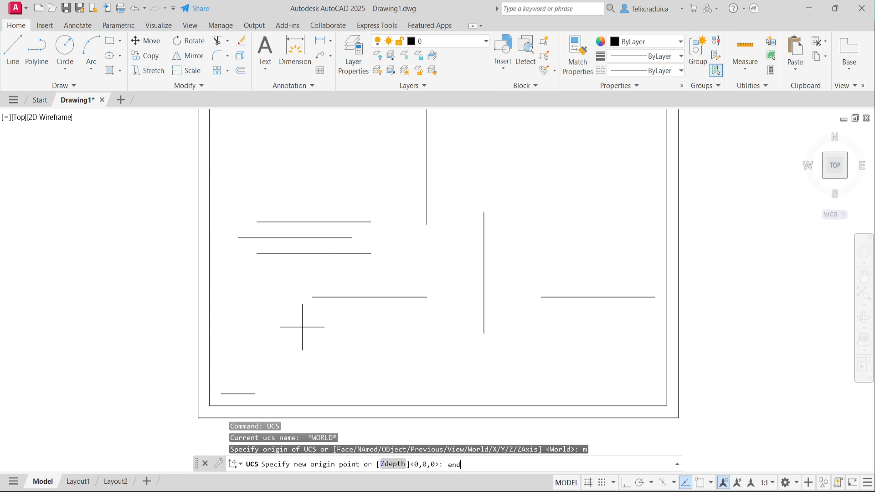
pyautogui.press('Return')
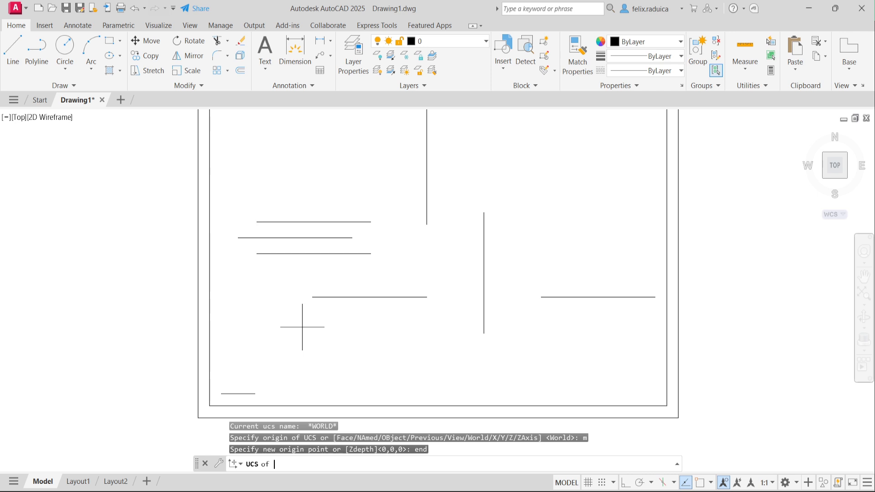
pyautogui.click(313, 297)
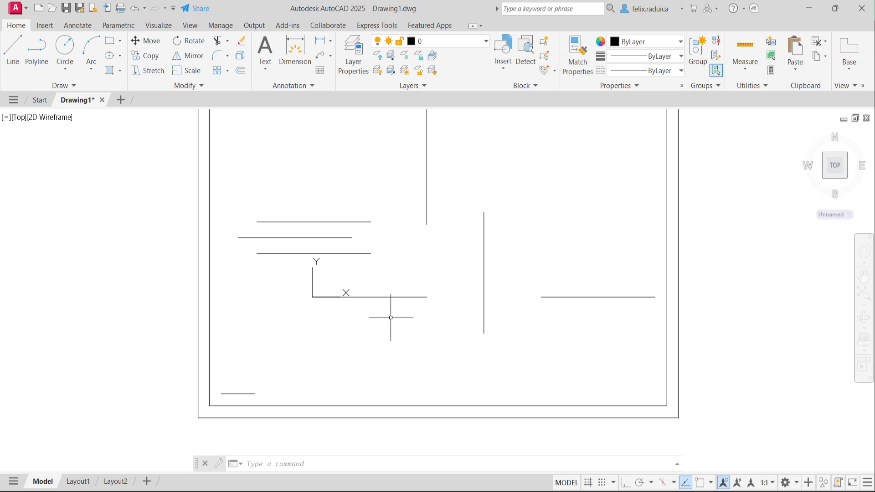
# Step: Draw a 30-unit horizontal line starting at 20,20 relative to the relocated origin
pyautogui.write('line')
pyautogui.press('Return')
pyautogui.write('20,20')
pyautogui.press('Return')
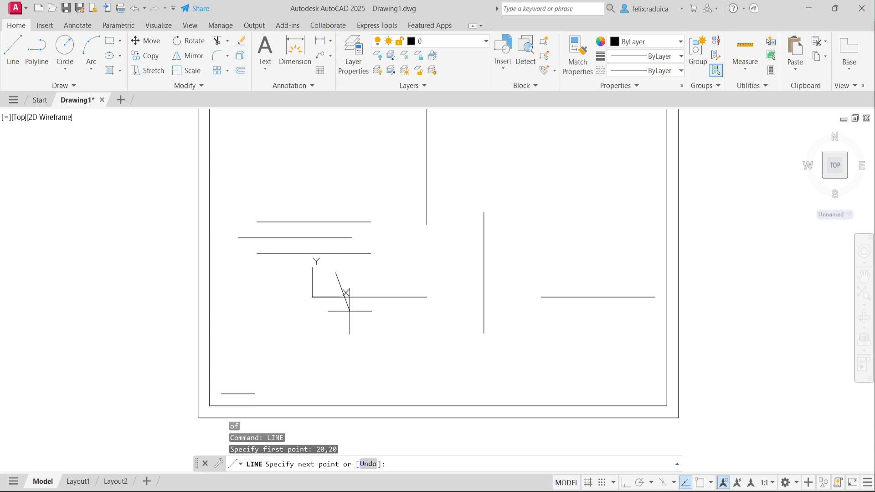
pyautogui.press('Return')
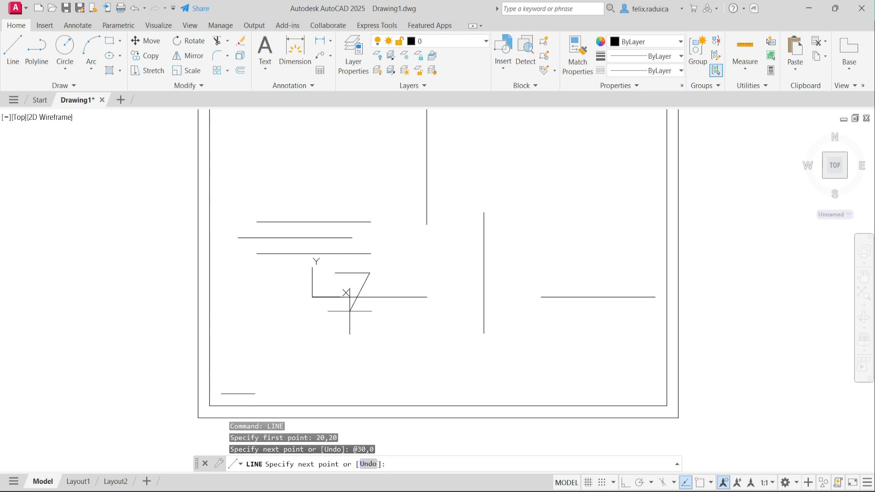
pyautogui.press('Return')
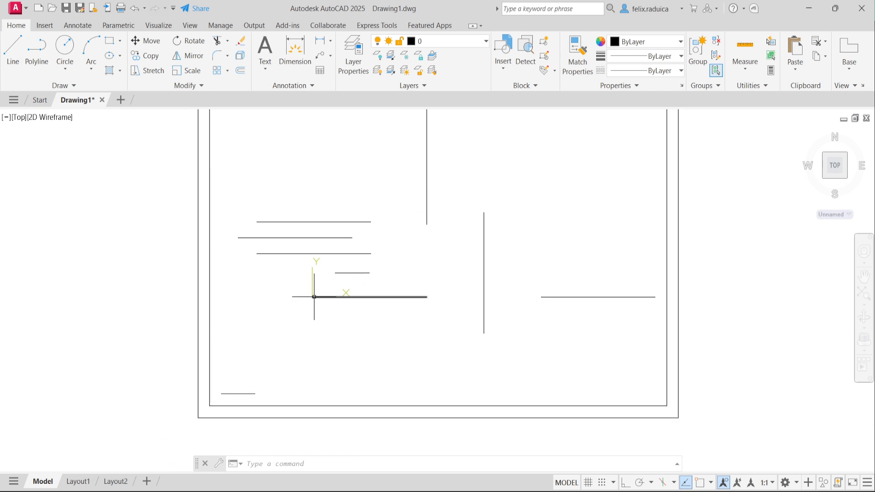
pyautogui.moveTo(314, 297)
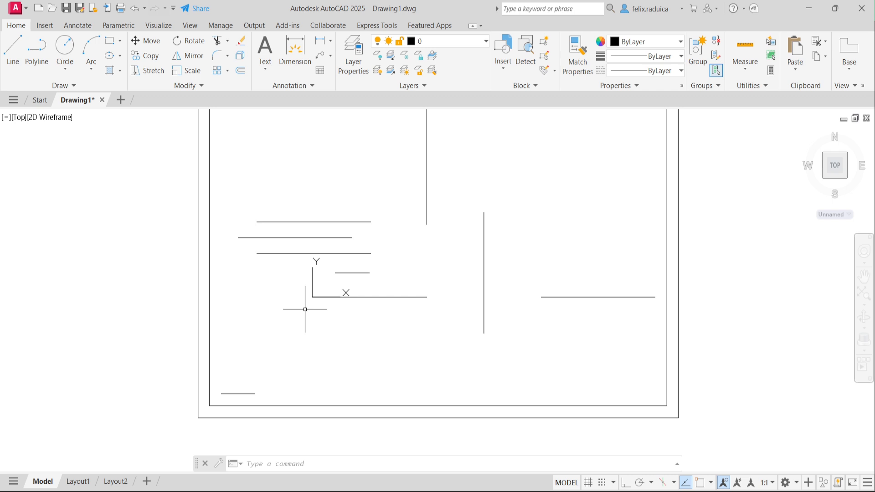
# Step: Run the UCS command again
pyautogui.write('UCS')
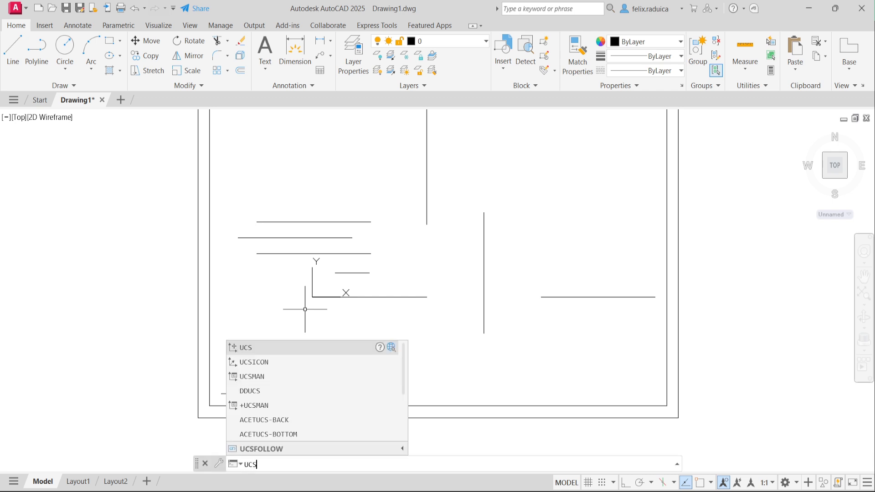
pyautogui.press('Return')
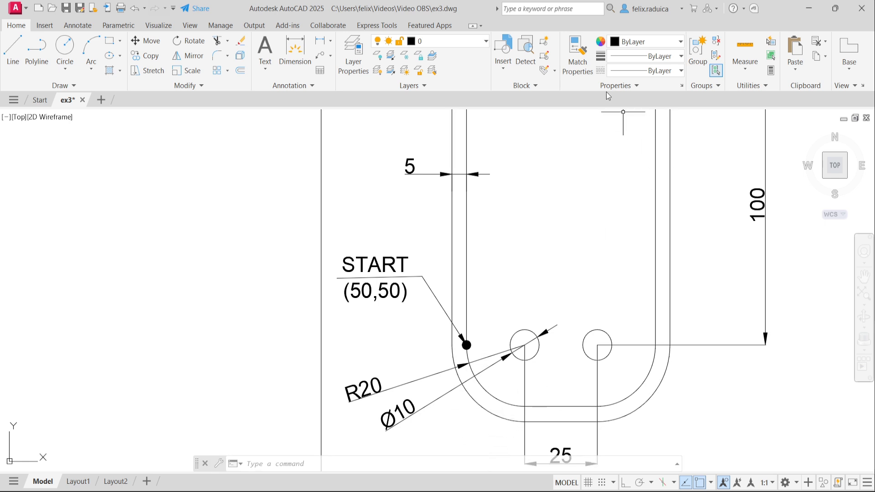
# Step: Zoom out to show the full ex3 plate, its Ø10 holes and the R20 slot outline
pyautogui.scroll(-4, 448, 272)
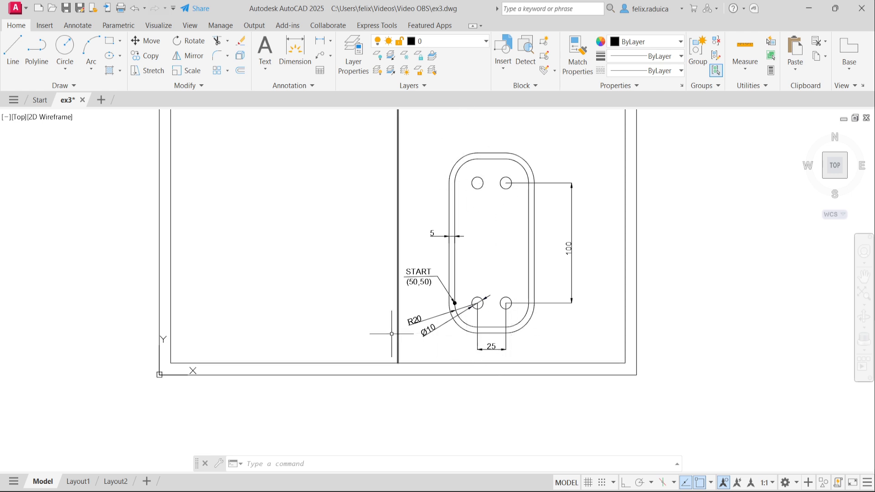
# Step: Zoom to extents and start a polyline at 50,50
pyautogui.moveTo(268, 339); pyautogui.dragTo(278, 346, button='middle')
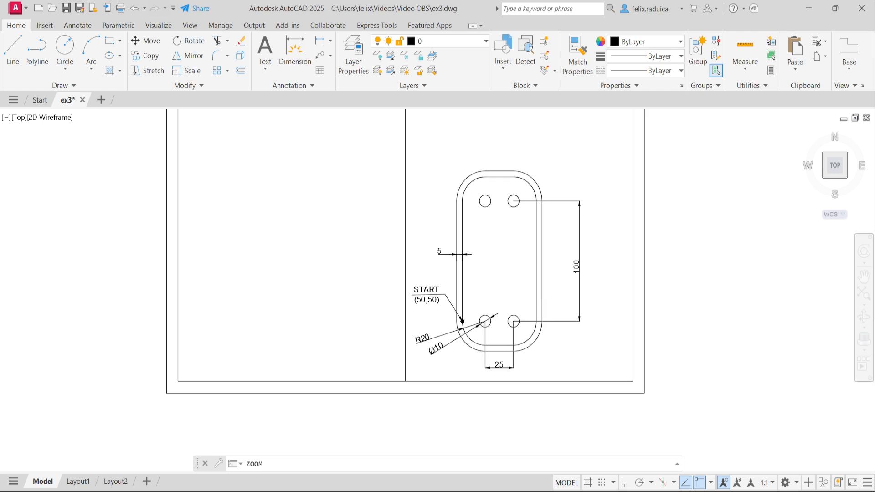
pyautogui.middleClick(252, 308)
pyautogui.middleClick(253, 308)
pyautogui.write('pl')
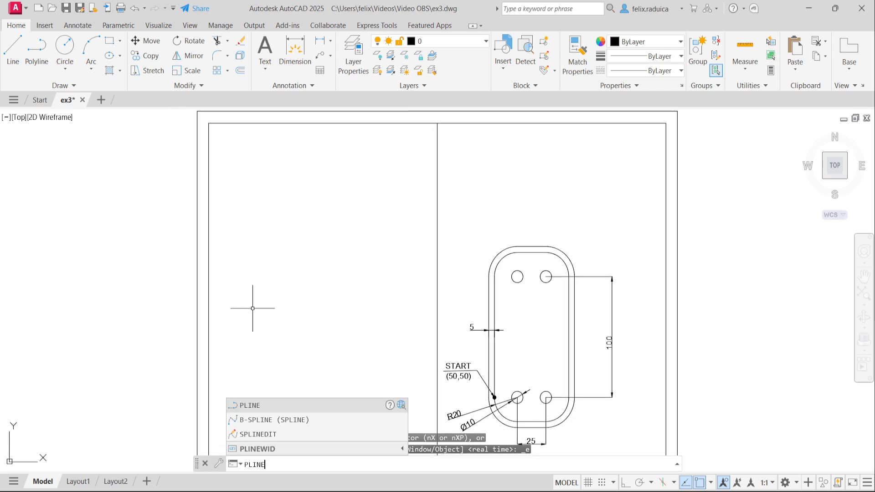
pyautogui.press('Return')
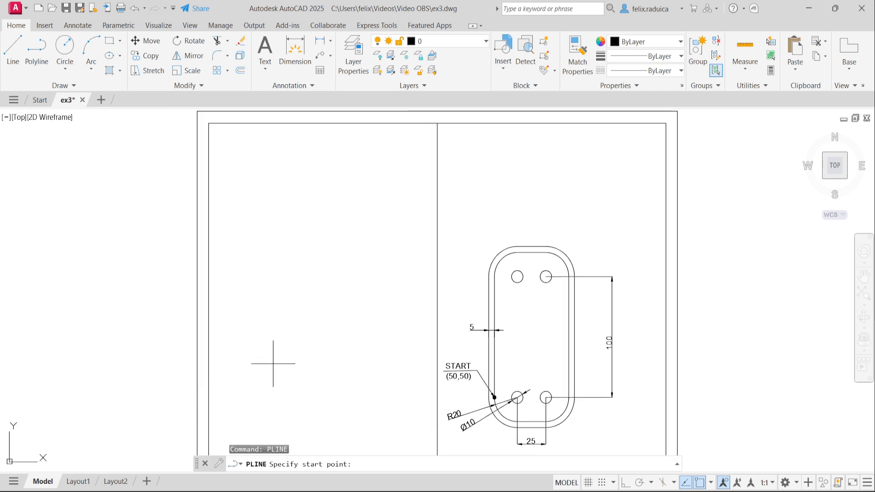
pyautogui.write('50,50')
pyautogui.press('Return')
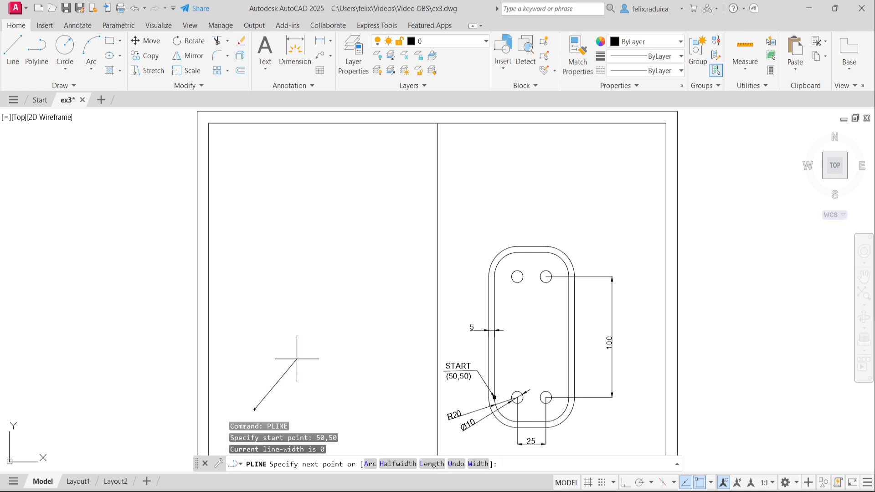
pyautogui.moveTo(323, 392); pyautogui.dragTo(297, 371, button='middle')
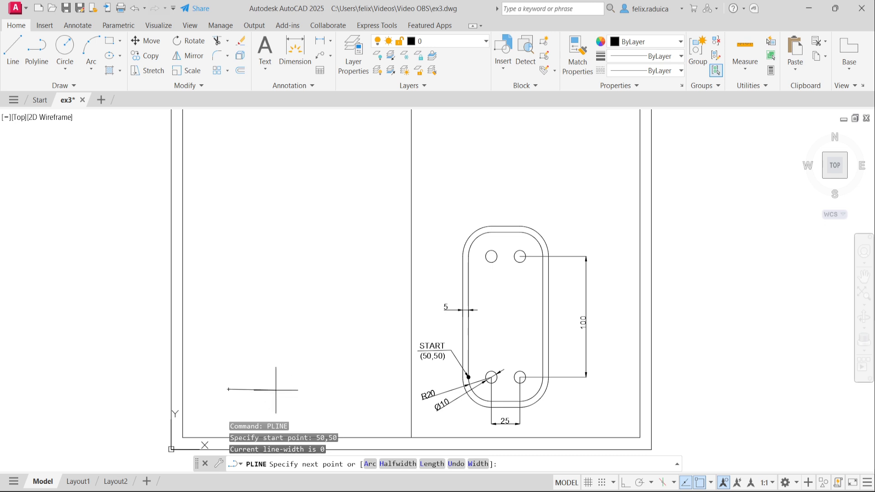
pyautogui.press('Return')
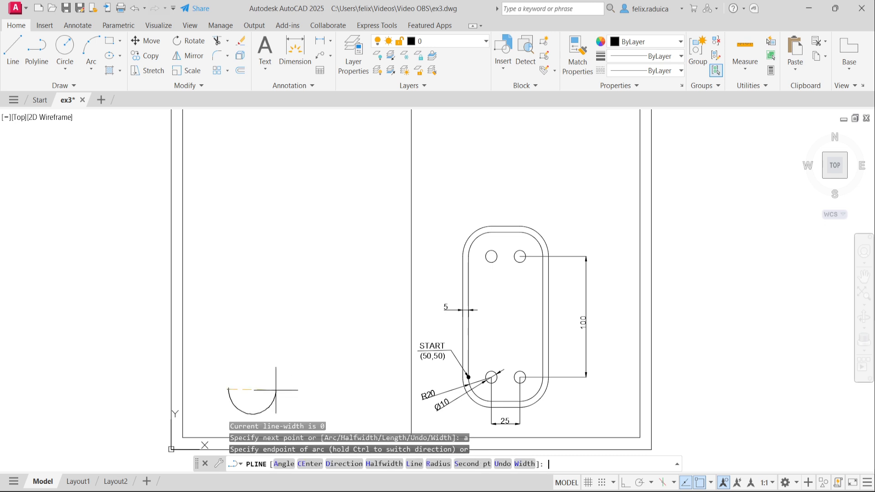
pyautogui.write('ce')
pyautogui.press('Return')
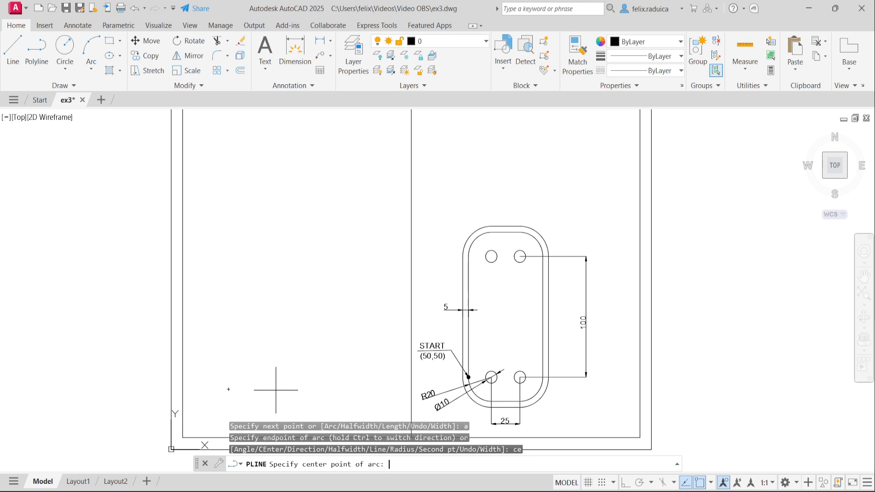
pyautogui.write('@20,0')
pyautogui.press('Return')
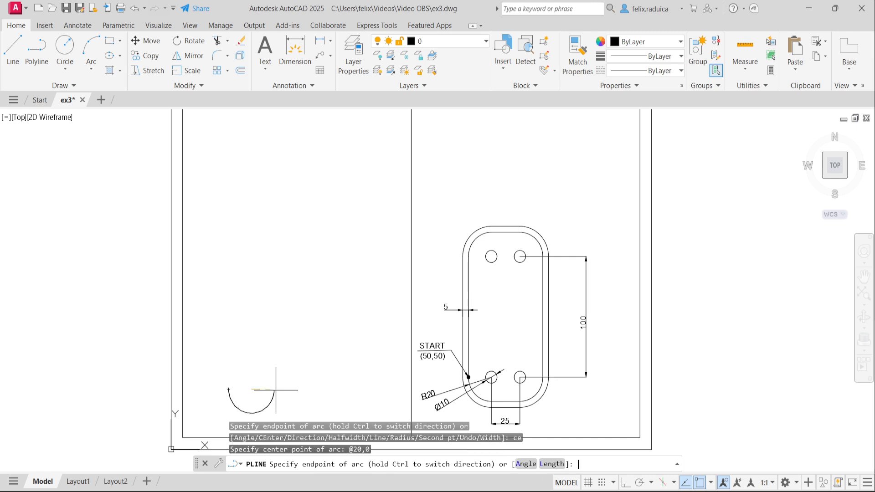
pyautogui.write('a')
pyautogui.press('Return')
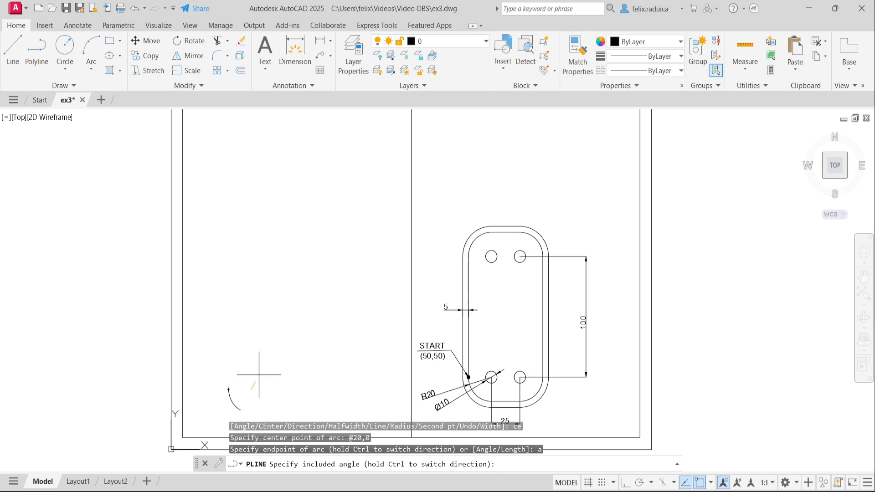
pyautogui.write('90')
pyautogui.press('Return')
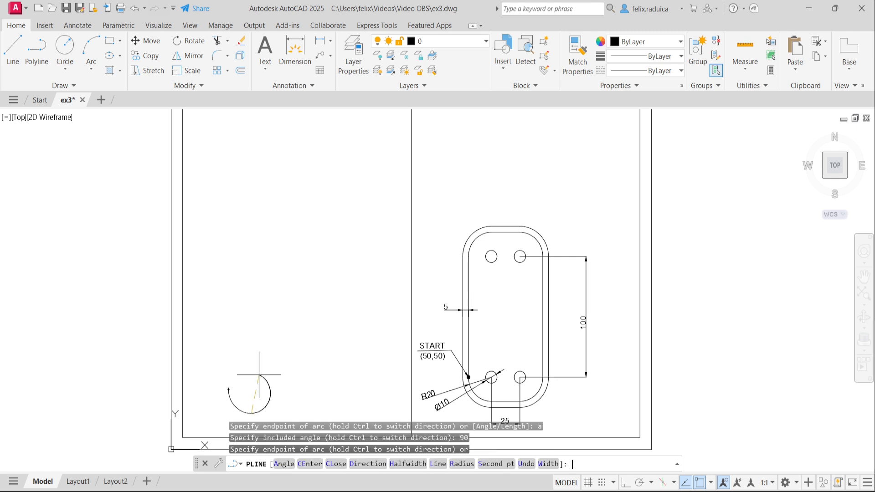
pyautogui.write('l')
pyautogui.press('Return')
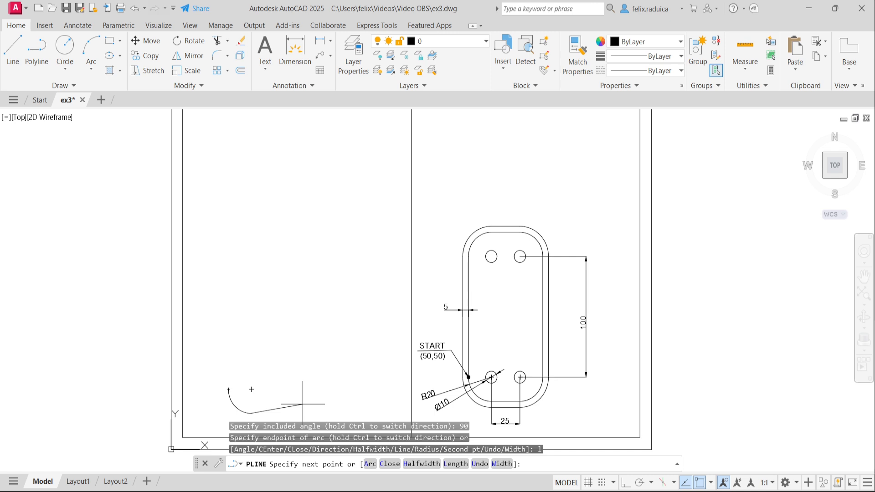
pyautogui.write('@25,0')
pyautogui.press('Return')
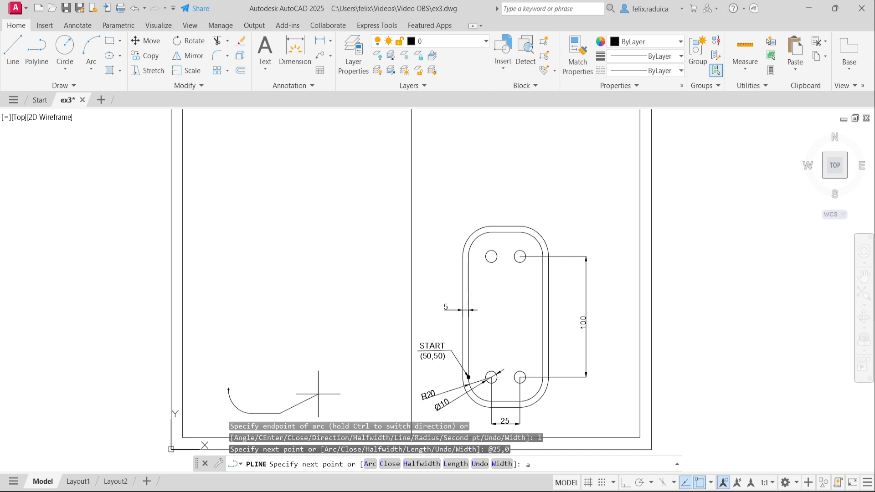
pyautogui.write('a')
pyautogui.press('Return')
pyautogui.write('c')
pyautogui.press('Return')
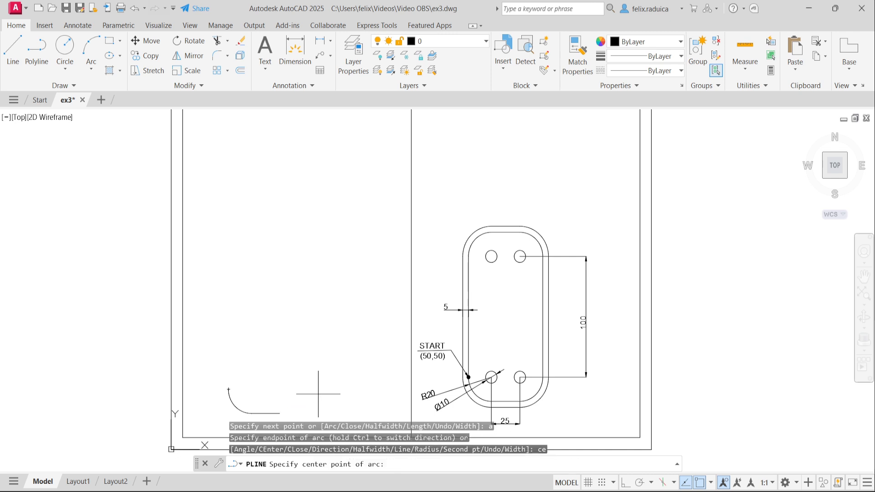
# Step: Add the lower-right 90° arc (centre @0,20) and the 100-unit right side to @0,100
pyautogui.write('@0,20')
pyautogui.press('Return')
pyautogui.write('a')
pyautogui.press('Return')
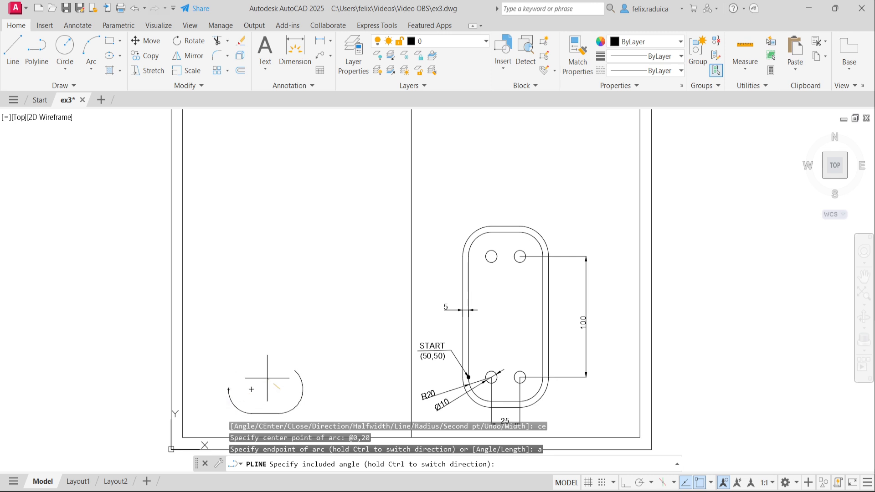
pyautogui.write('90')
pyautogui.press('Return')
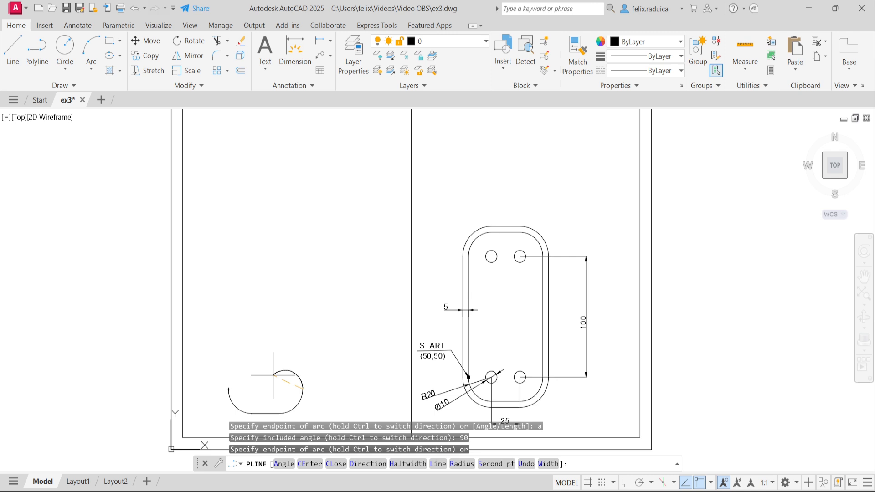
pyautogui.write('l')
pyautogui.press('Return')
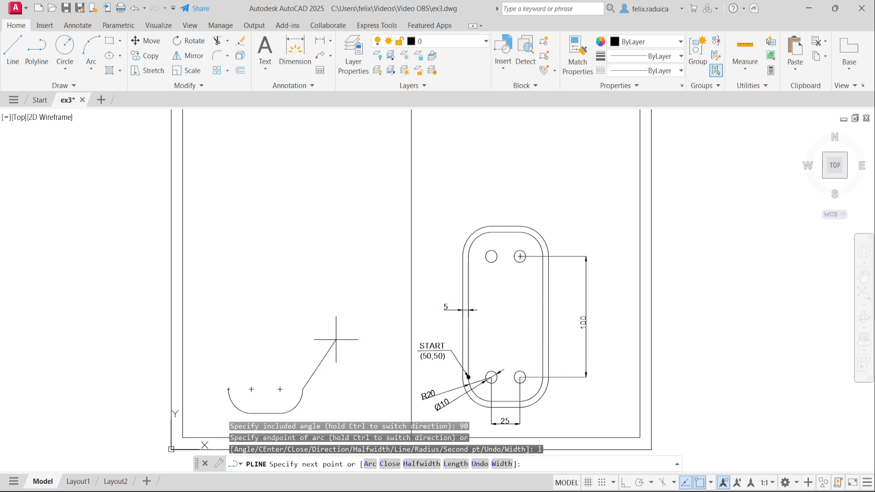
pyautogui.write('@0,100')
pyautogui.press('Return')
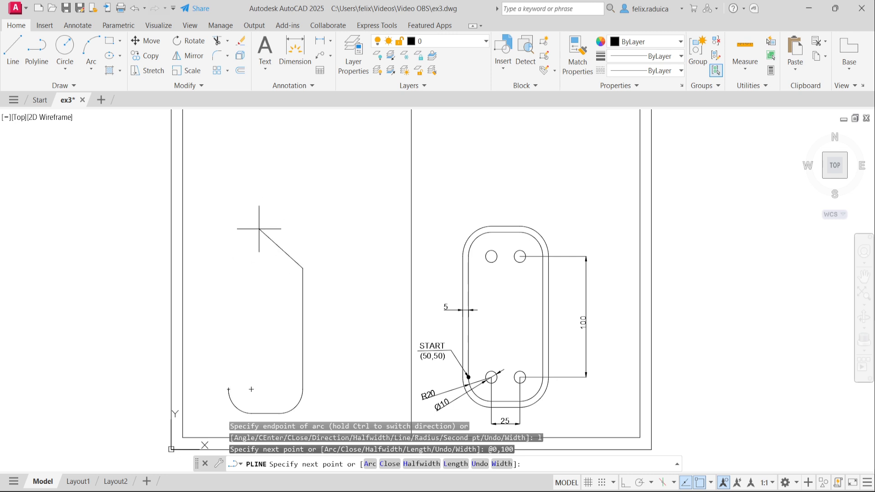
# Step: Add the upper-right 90° arc (centre @-20,0) and a 25-unit top edge to @-25,0
pyautogui.write('a')
pyautogui.press('Return')
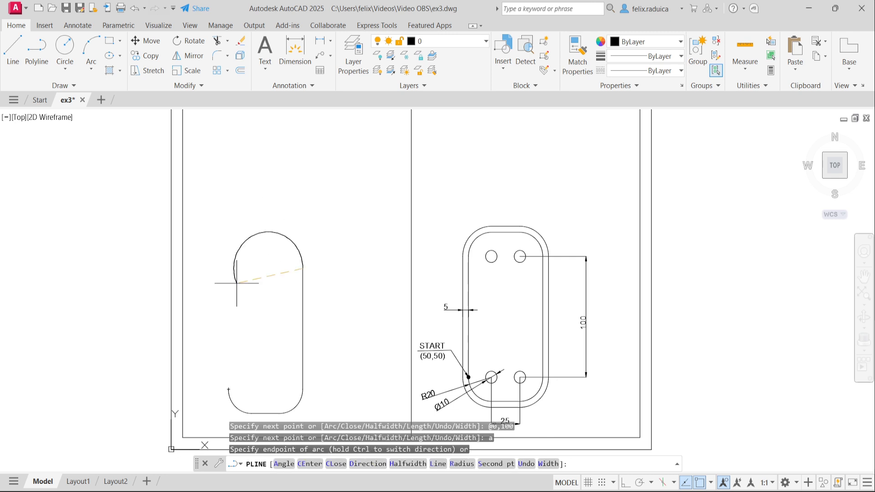
pyautogui.write('ce')
pyautogui.press('Return')
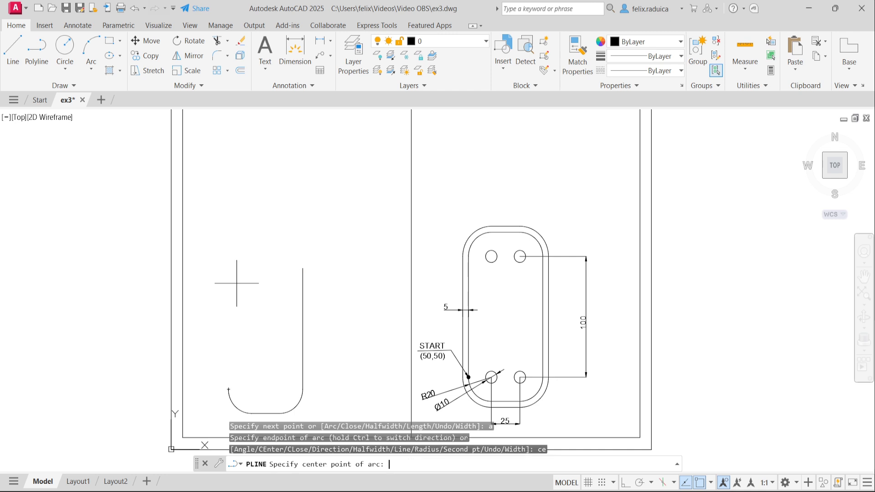
pyautogui.write('@-20,0')
pyautogui.press('Return')
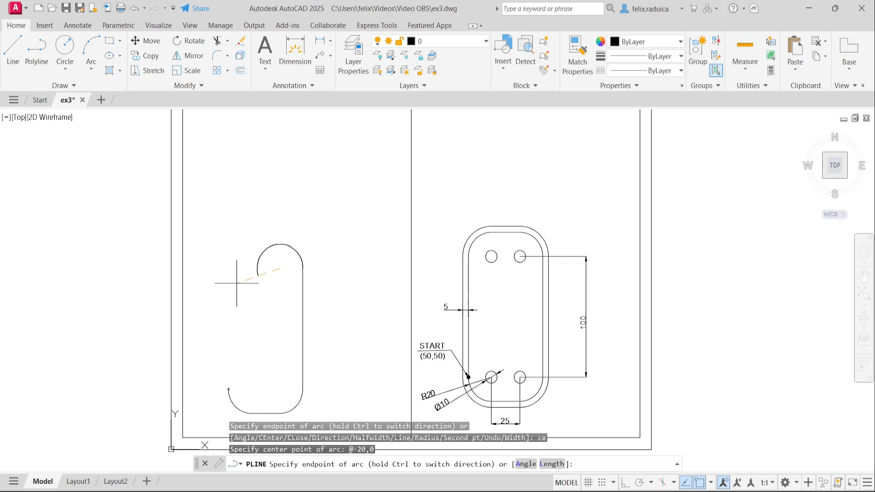
pyautogui.write('a')
pyautogui.press('Return')
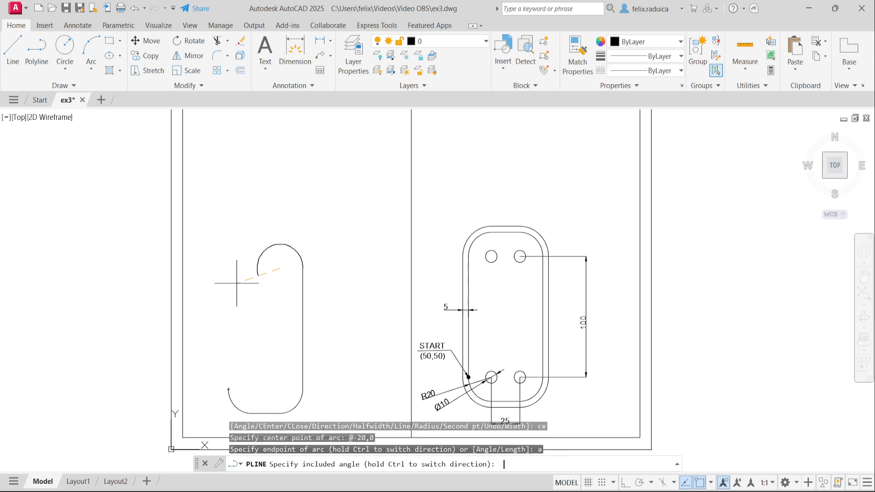
pyautogui.write('90')
pyautogui.press('Return')
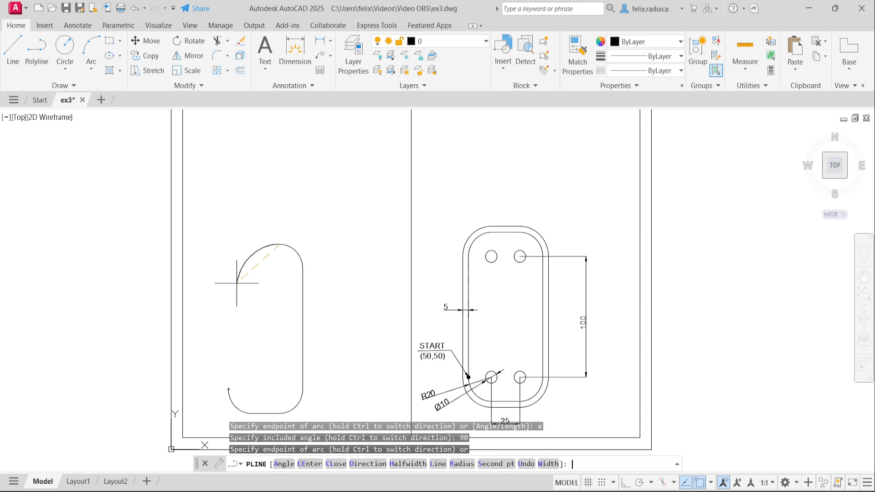
pyautogui.write('l')
pyautogui.press('Return')
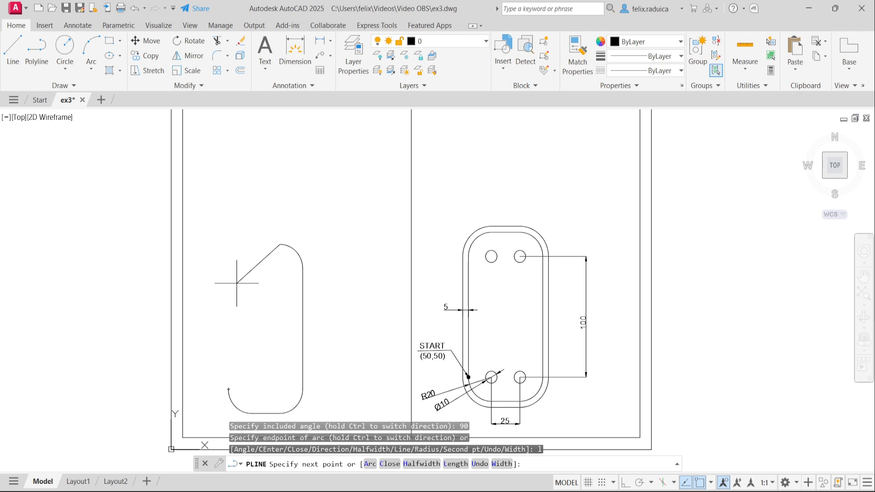
pyautogui.write('@-25,0')
pyautogui.press('Return')
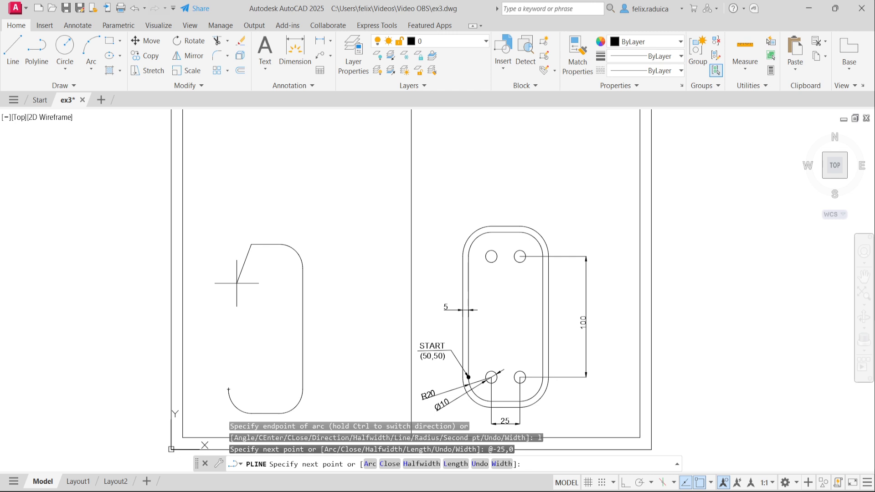
# Step: Add the upper-left 90° corner arc with its centre at @0,-20
pyautogui.write('a')
pyautogui.press('Return')
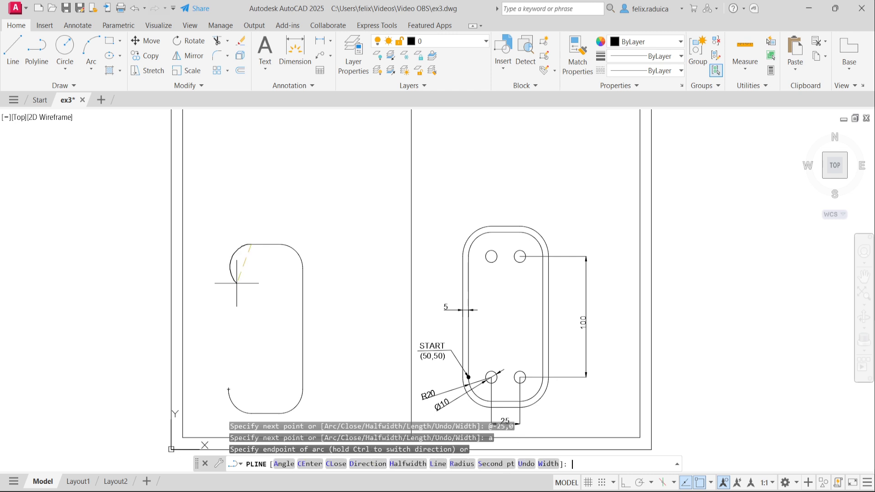
pyautogui.write('ce')
pyautogui.press('Return')
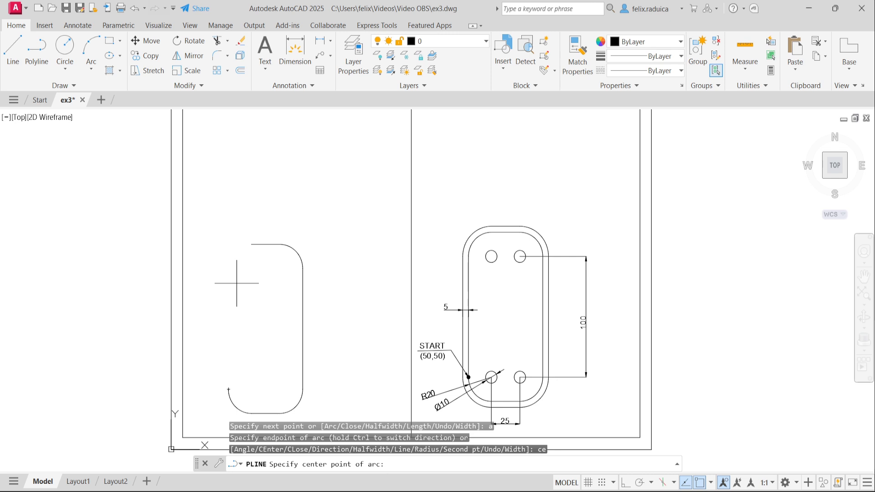
pyautogui.write('@0,-20')
pyautogui.press('Return')
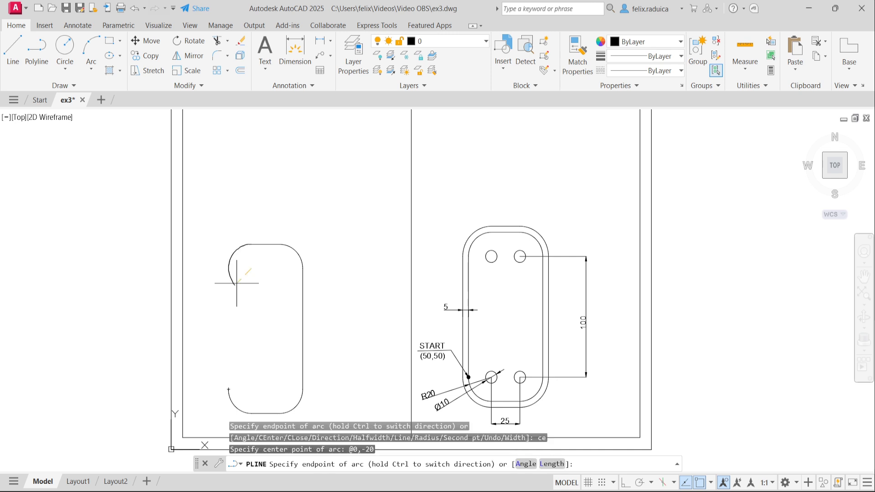
pyautogui.write('a')
pyautogui.press('Return')
pyautogui.write('90')
pyautogui.press('Return')
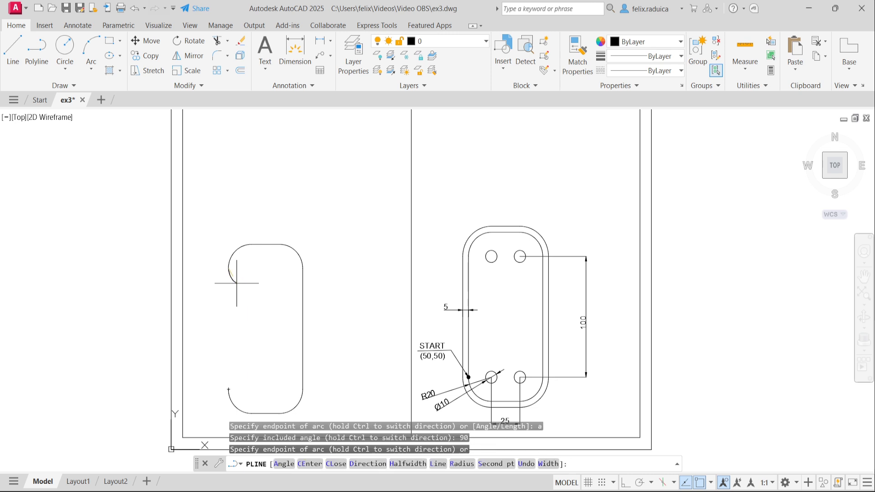
# Step: Switch back to line segments and close the polyline to its start point
pyautogui.write('l')
pyautogui.press('Return')
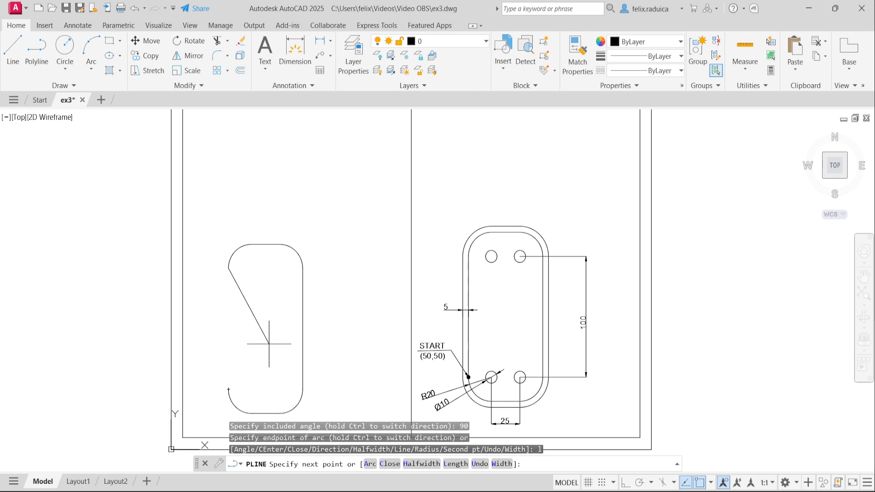
pyautogui.write('c')
pyautogui.press('Return')
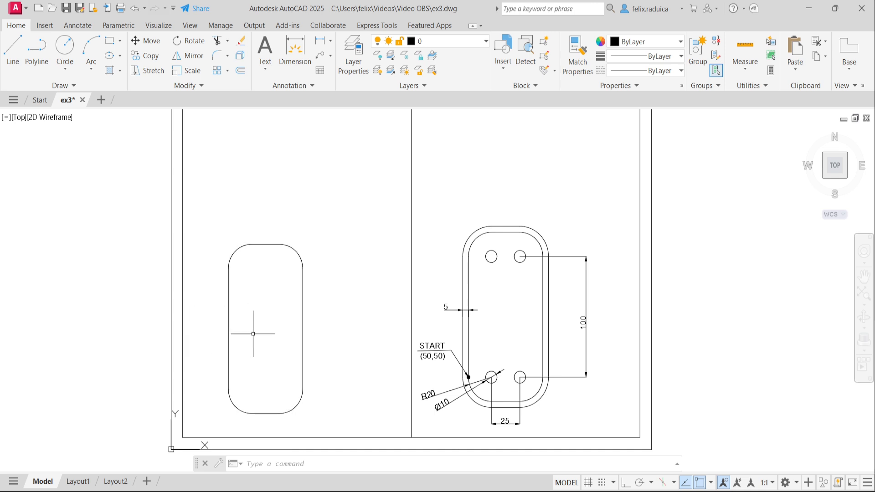
# Step: Offset the slot outline 5 units outward
pyautogui.write('OFFSET')
pyautogui.press('Return')
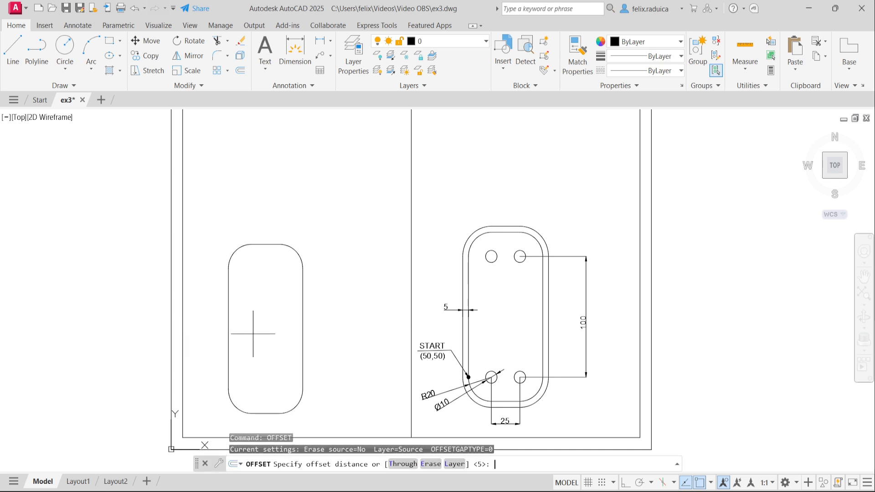
pyautogui.write('5')
pyautogui.press('Return')
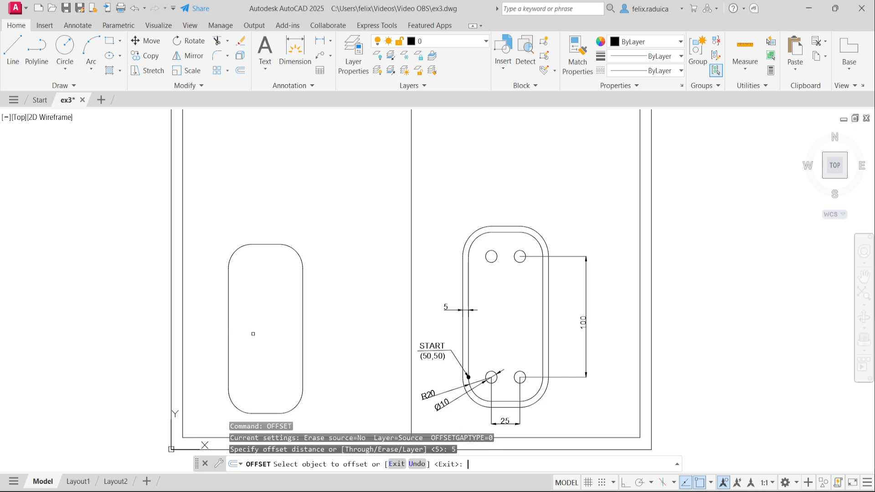
pyautogui.click(229, 314)
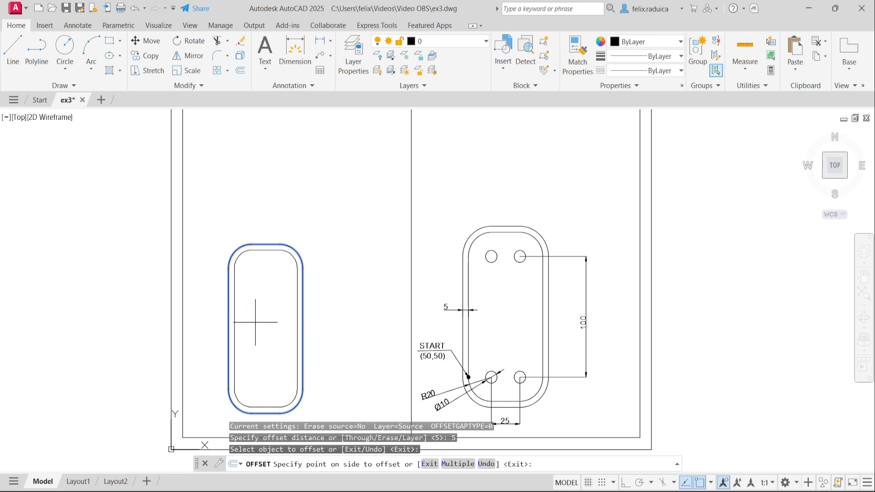
pyautogui.click(207, 310)
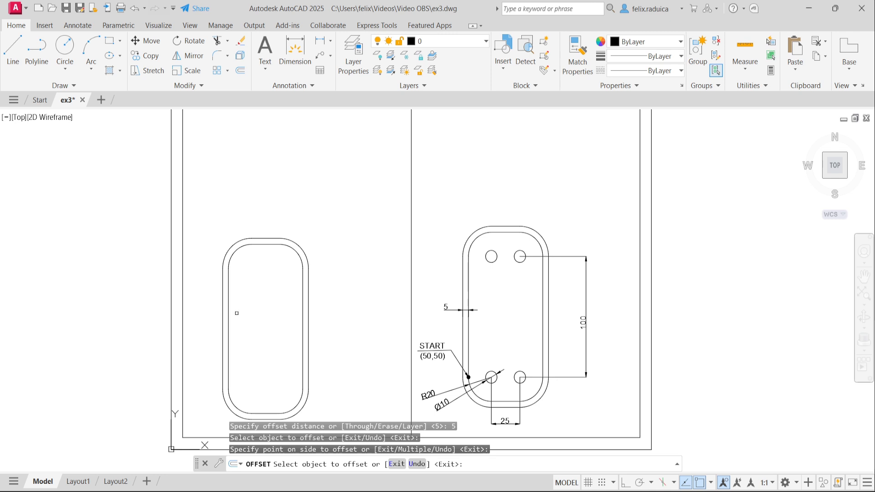
pyautogui.press('Return')
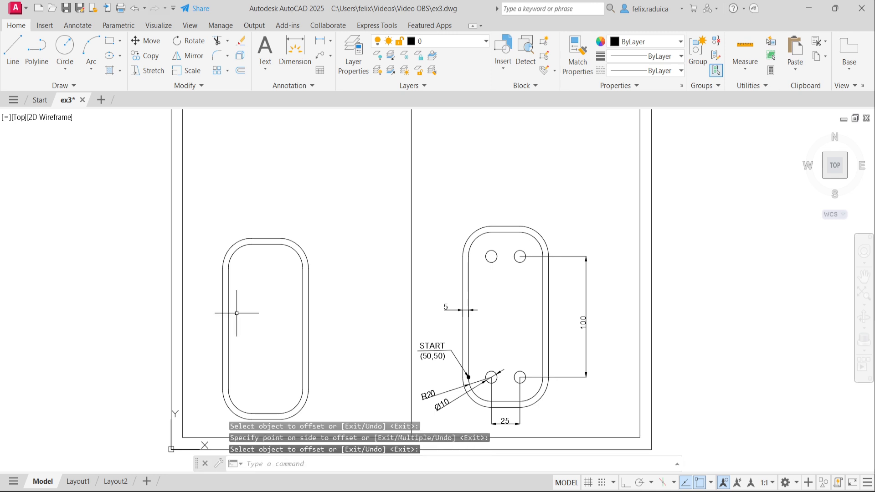
# Step: Start a circle centred beside the slot outline
pyautogui.write('c')
pyautogui.press('Return')
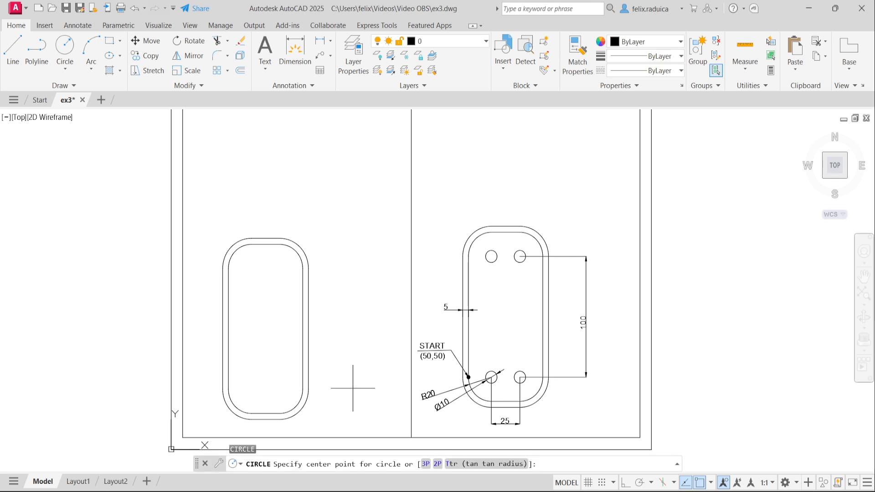
pyautogui.click(349, 365)
# Step: Give the new circle a diameter of 10
pyautogui.write('d')
pyautogui.press('Return')
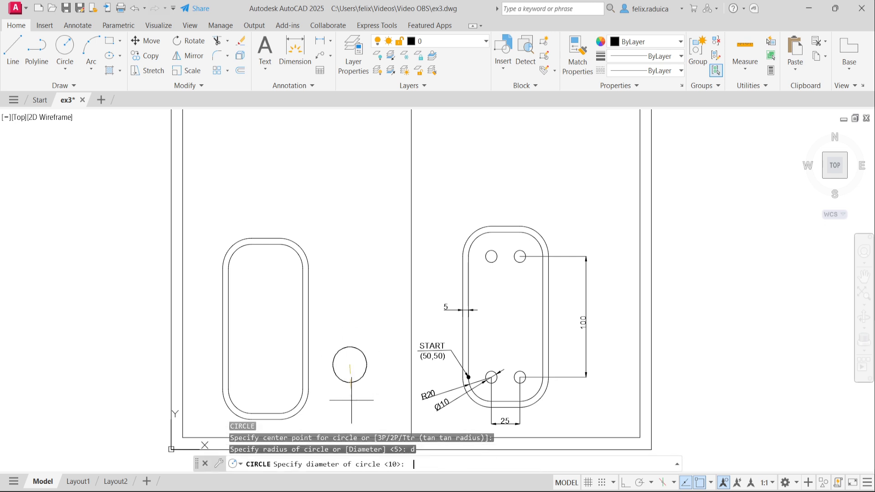
pyautogui.write('10')
pyautogui.press('Return')
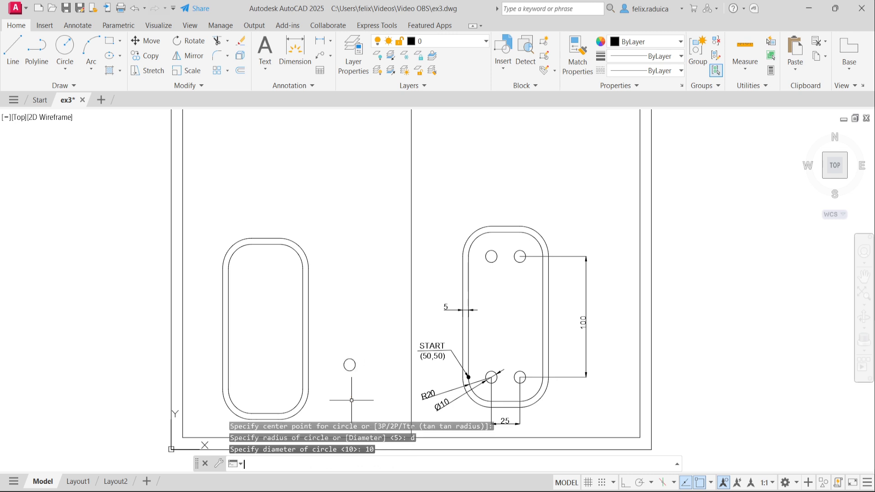
# Step: Move the Ø10 circle centre-to-centre onto the lower-left corner arc's centre
pyautogui.write('m')
pyautogui.press('Return')
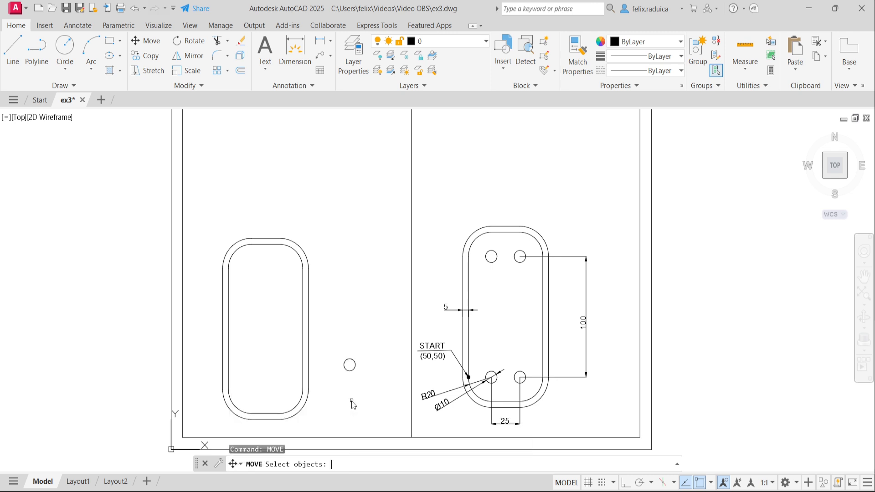
pyautogui.click(354, 370)
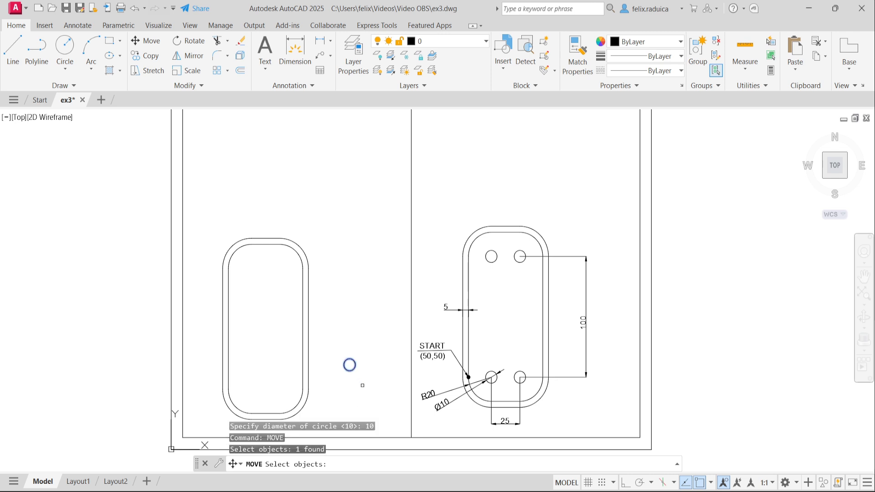
pyautogui.press('Return')
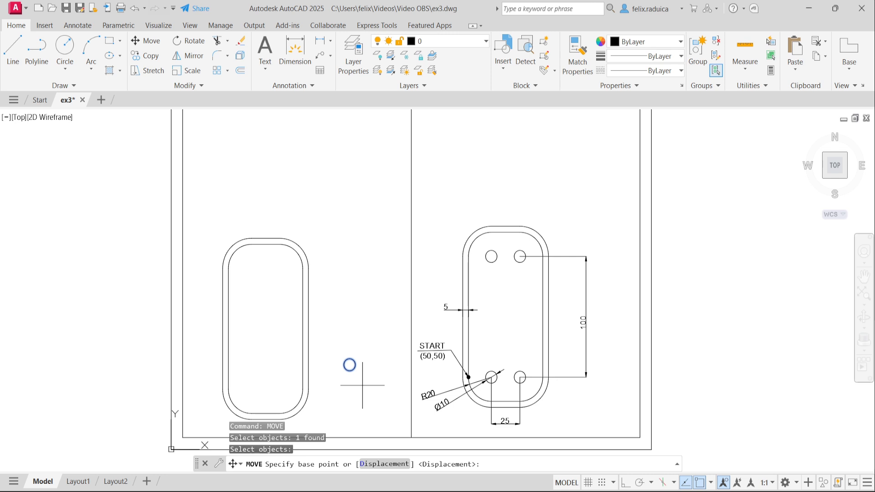
pyautogui.press('Return')
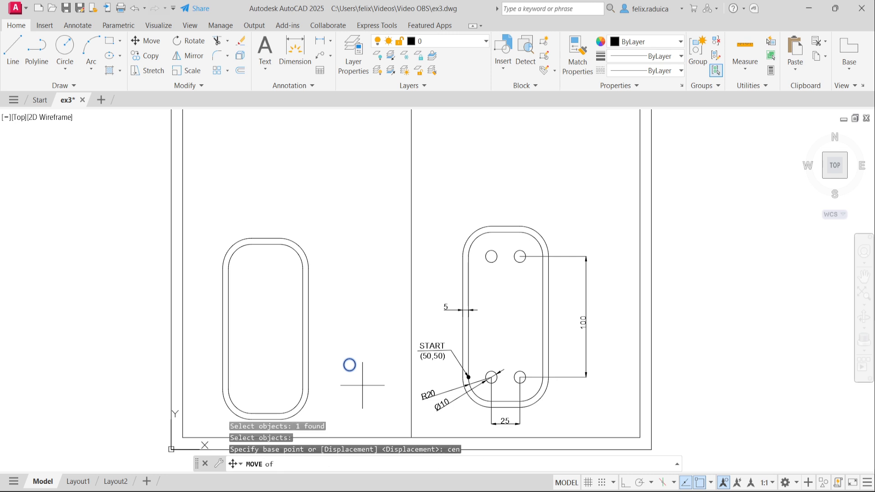
pyautogui.click(348, 363)
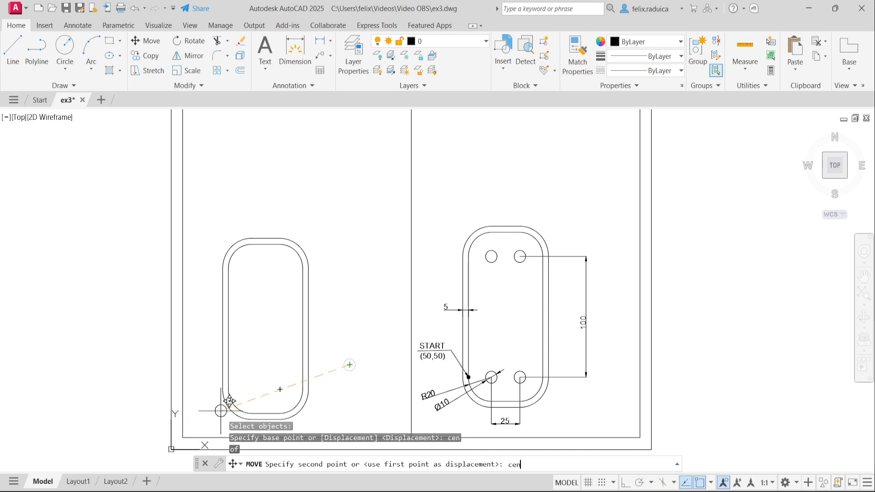
pyautogui.press('Return')
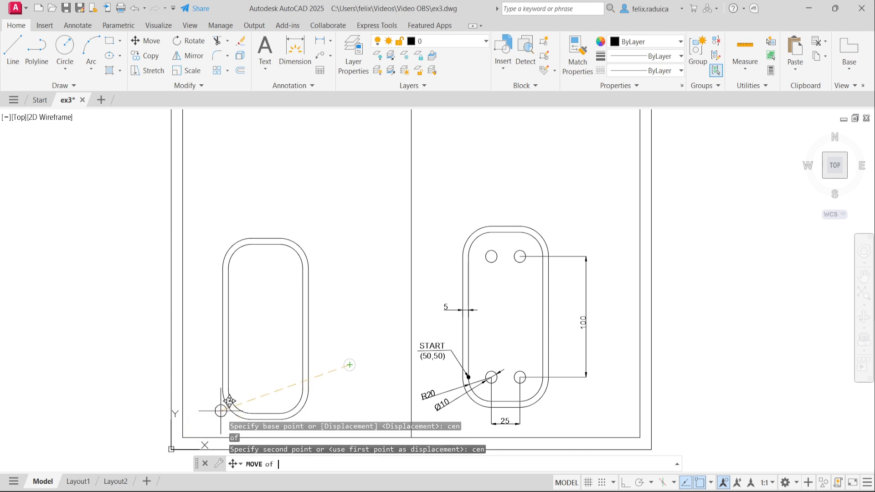
pyautogui.click(251, 389)
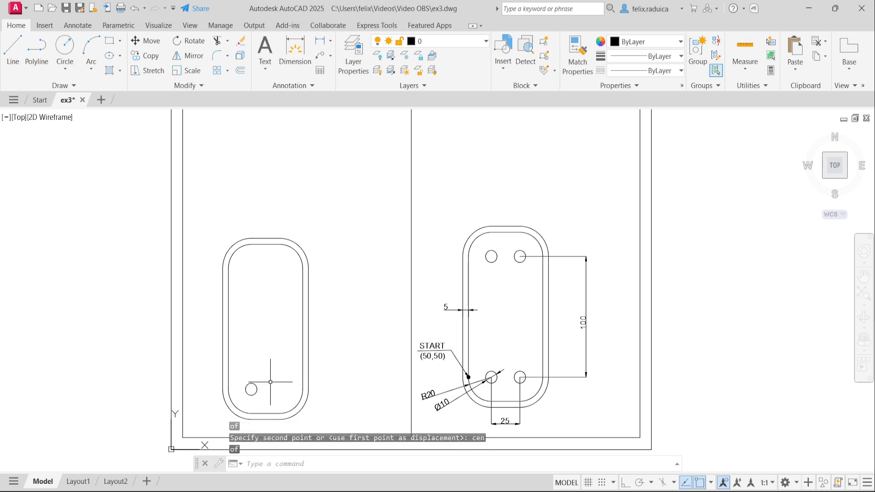
# Step: Copy the small Ø10 hole, centre to centre, onto the slot's lower-right corner arc centre
pyautogui.write('co')
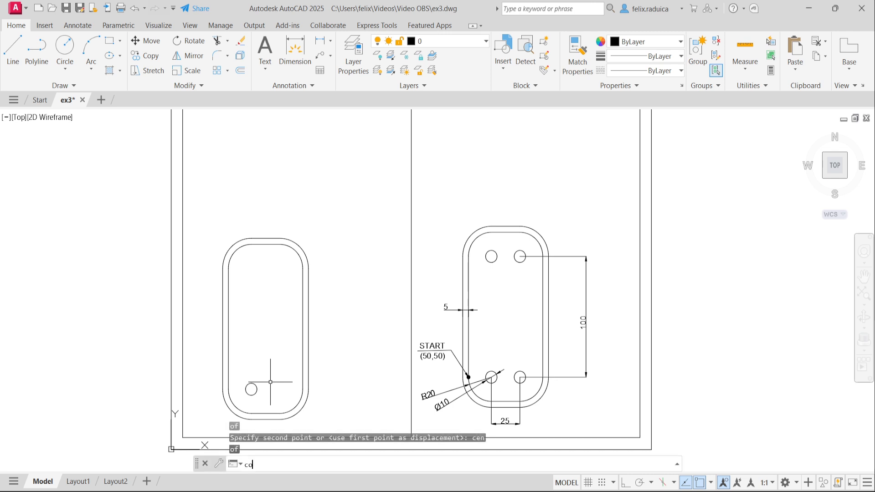
pyautogui.press('Return')
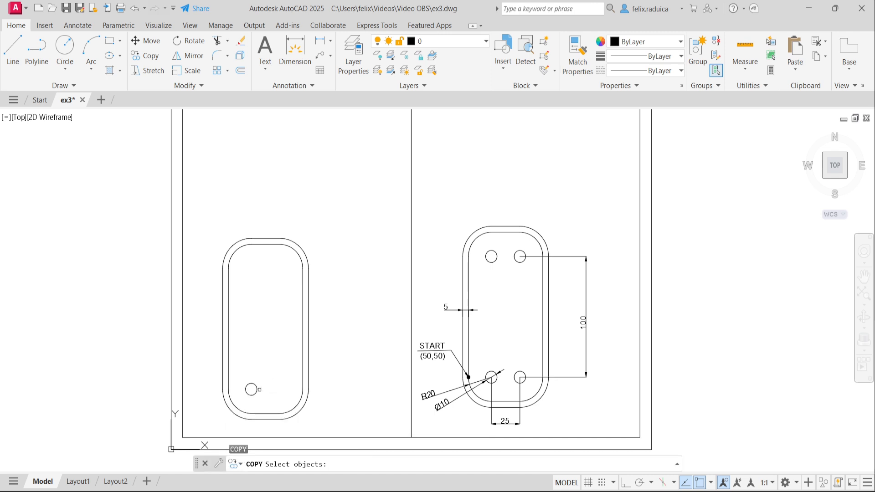
pyautogui.click(256, 386)
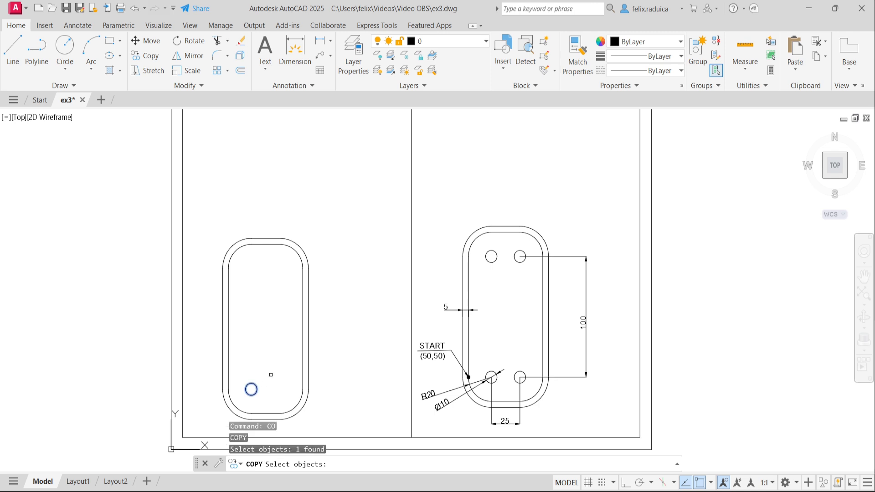
pyautogui.press('Return')
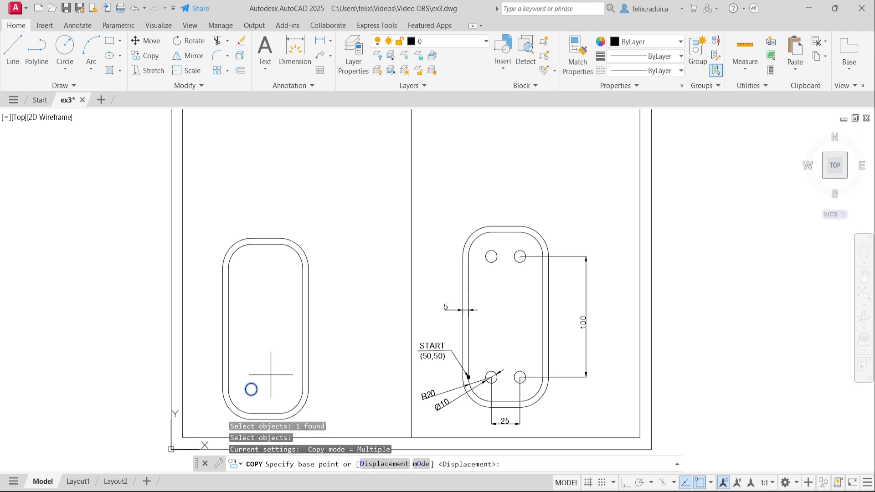
pyautogui.write('cen')
pyautogui.press('Return')
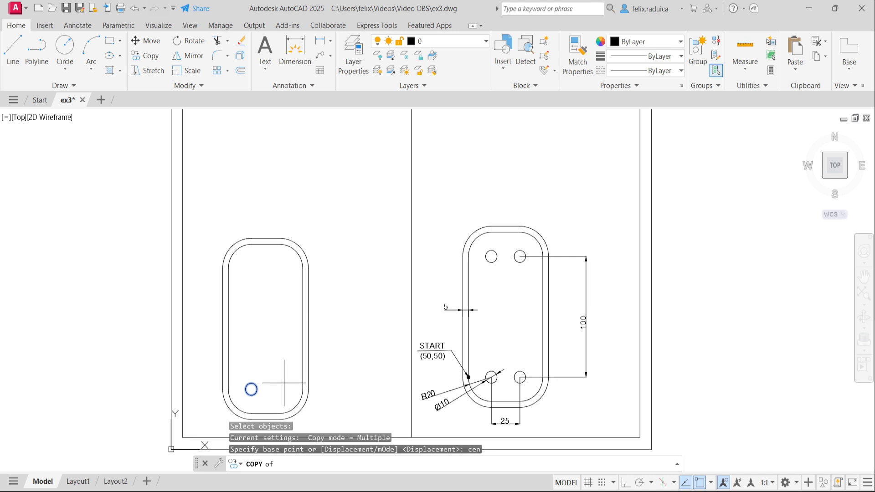
pyautogui.click(251, 389)
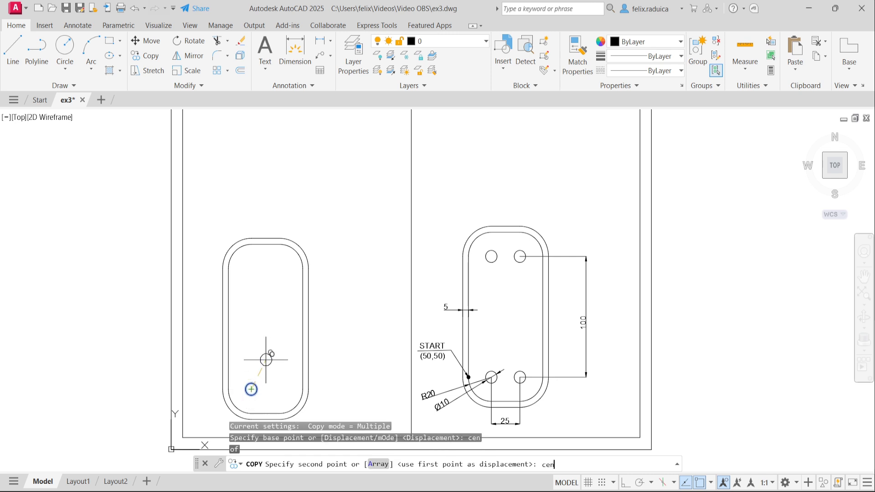
pyautogui.press('Return')
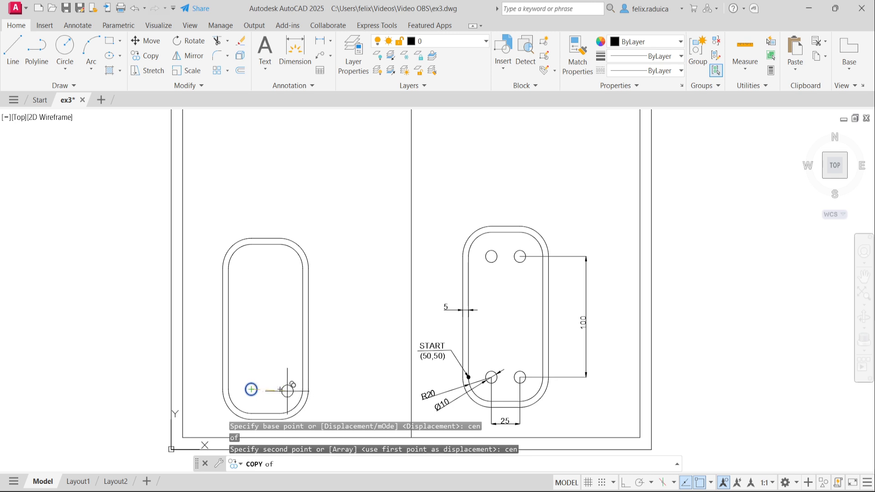
pyautogui.click(287, 388)
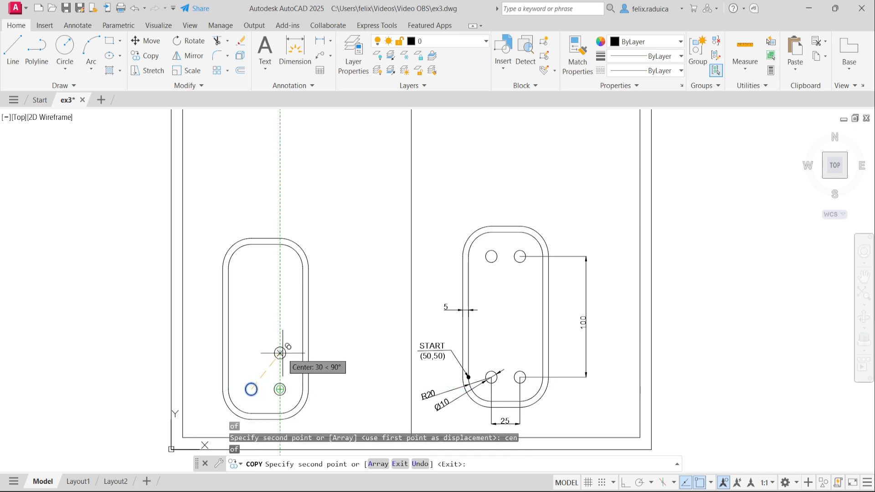
pyautogui.press('Return')
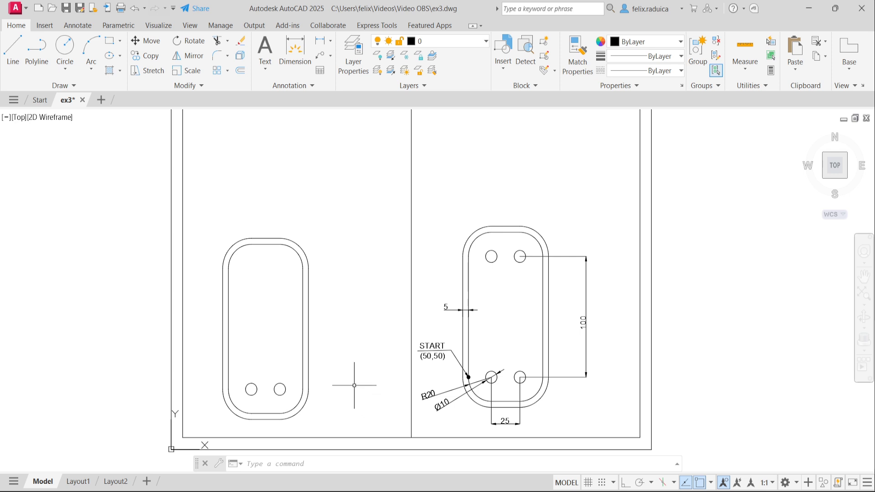
# Step: Mirror both bottom holes about a line joining the slot's left and right edge midpoints
pyautogui.write('mirror')
pyautogui.press('Return')
pyautogui.click(301, 396)
pyautogui.click(247, 375)
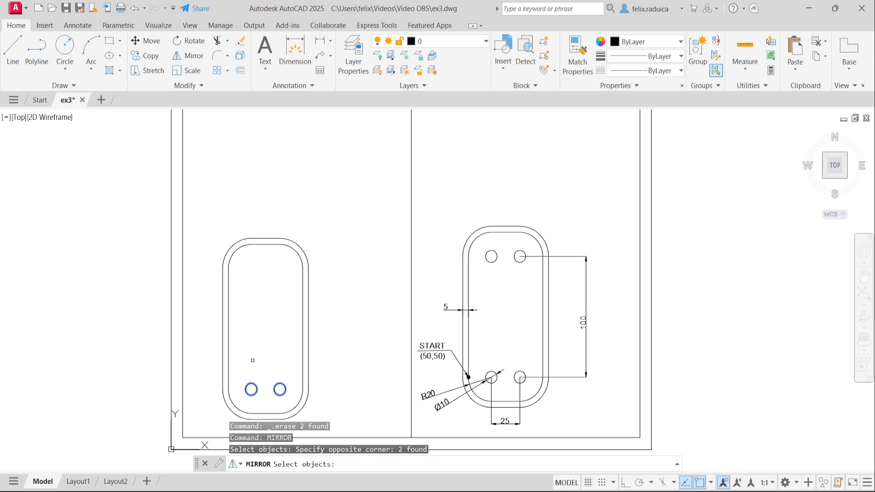
pyautogui.press('Return')
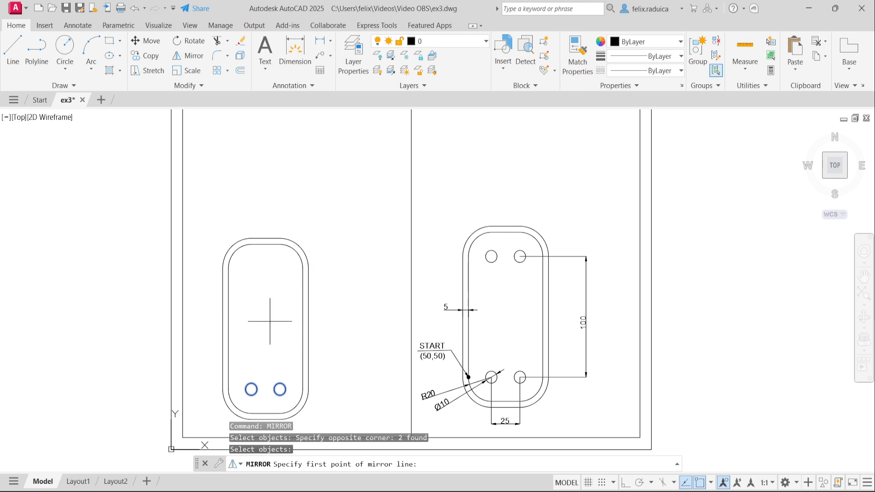
pyautogui.press('Return')
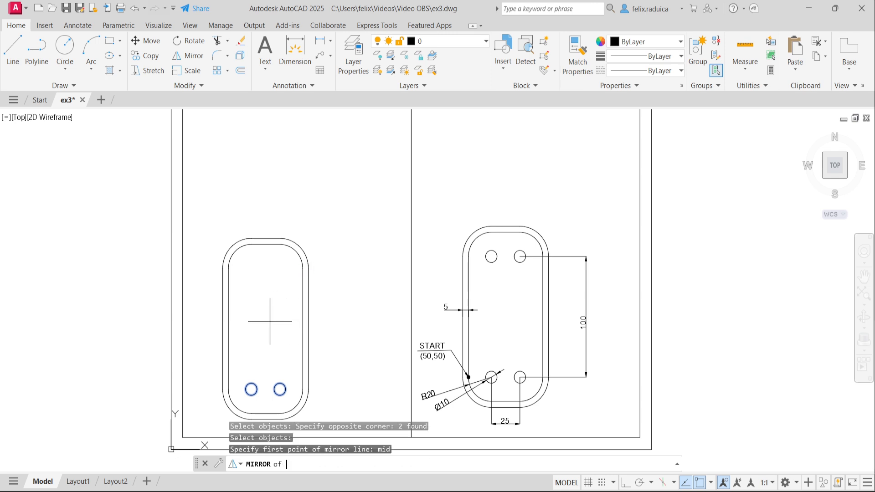
pyautogui.click(228, 326)
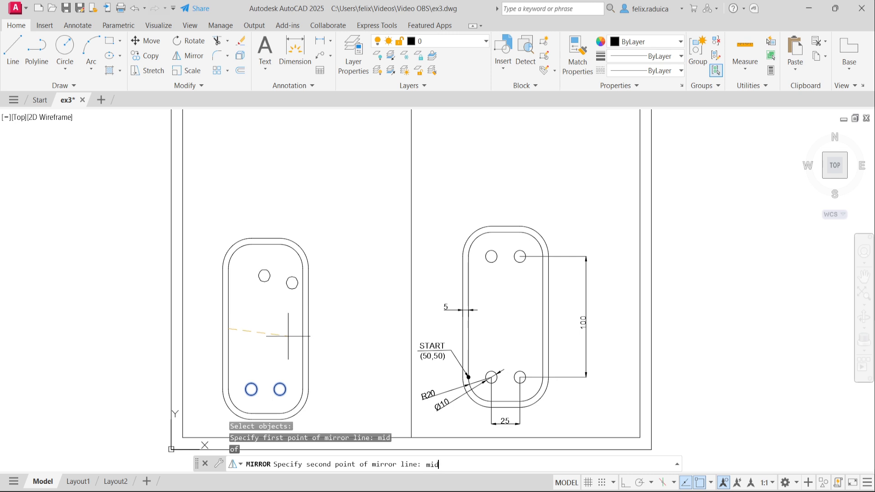
pyautogui.press('Return')
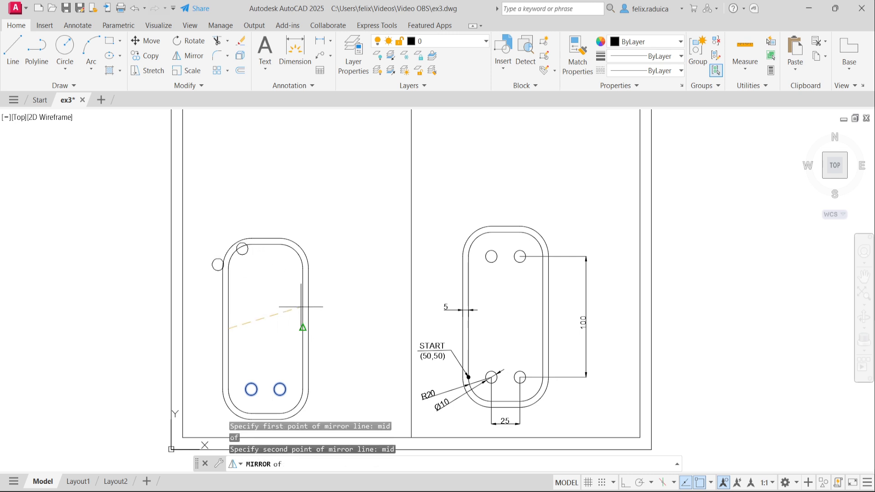
pyautogui.click(302, 319)
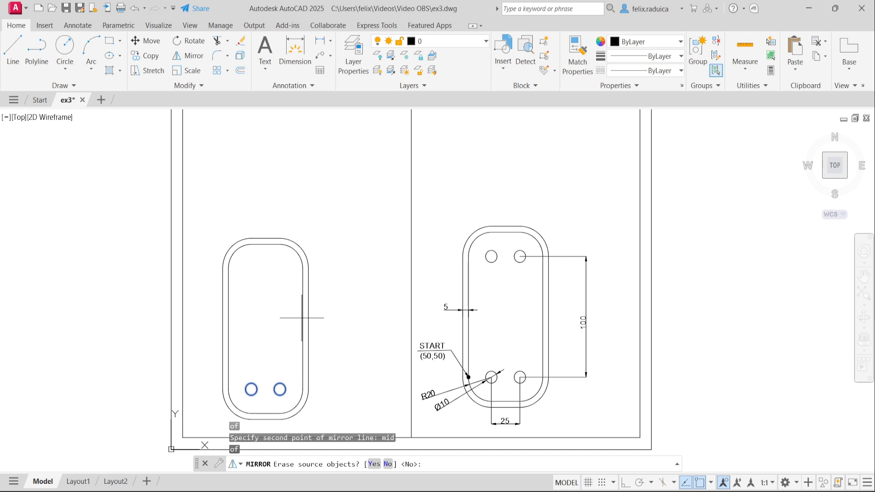
# Step: Keep the original holes so the mirrored pair completes at the slot's top
pyautogui.press('Return')
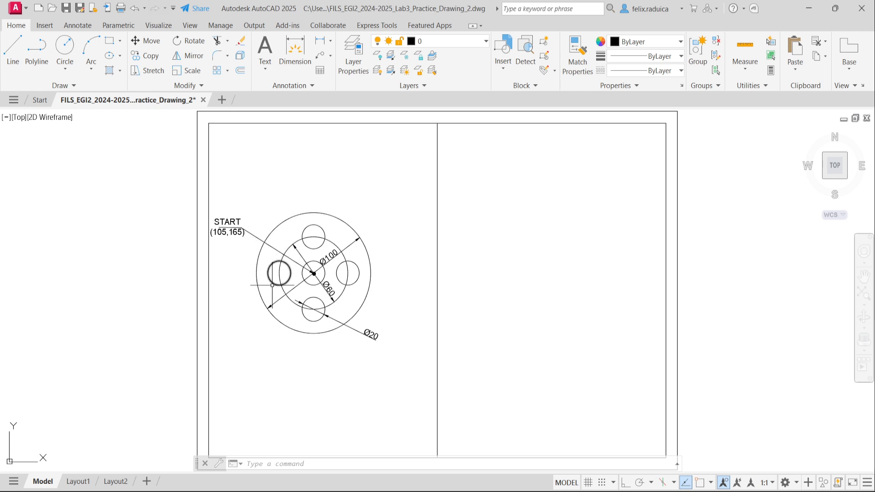
# Step: In the Lab3 Practice Drawing 2 file, pan the view up to show the frame's bottom border
pyautogui.moveTo(301, 395); pyautogui.dragTo(305, 339, button='middle')
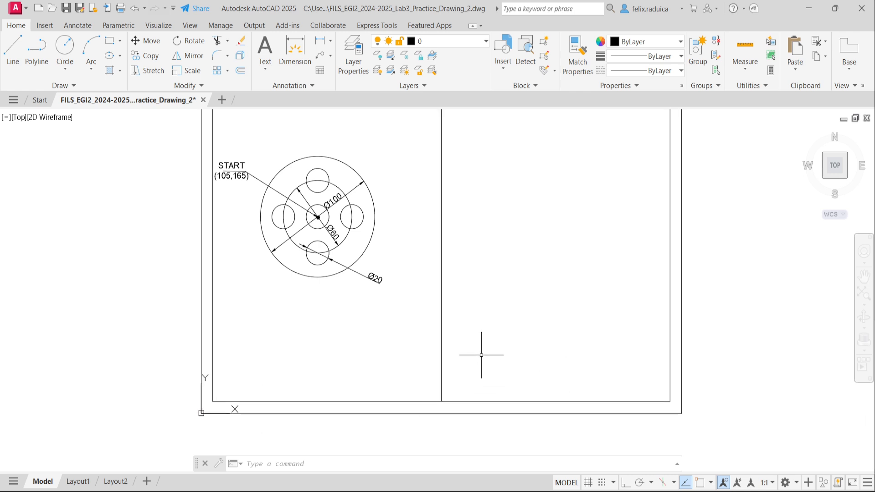
# Step: Move the UCS origin to the midpoint of the drawing frame's bottom border
pyautogui.write('uc')
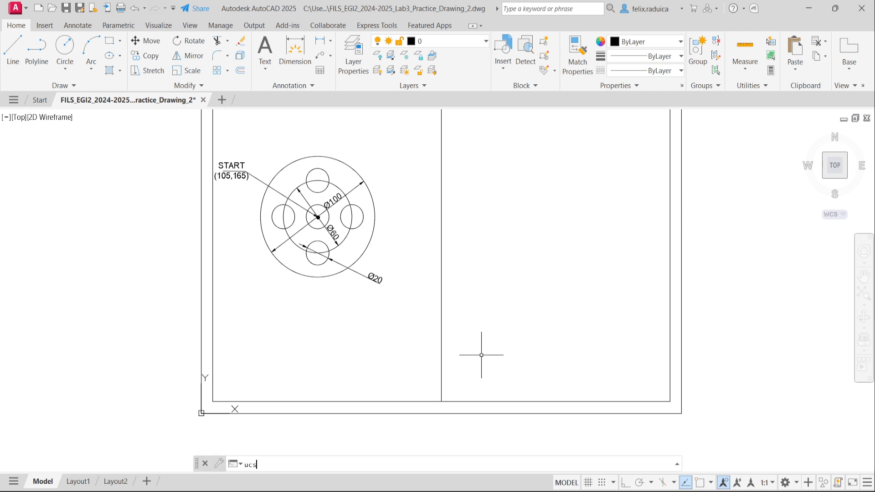
pyautogui.write('s')
pyautogui.press('Return')
pyautogui.write('m')
pyautogui.press('Return')
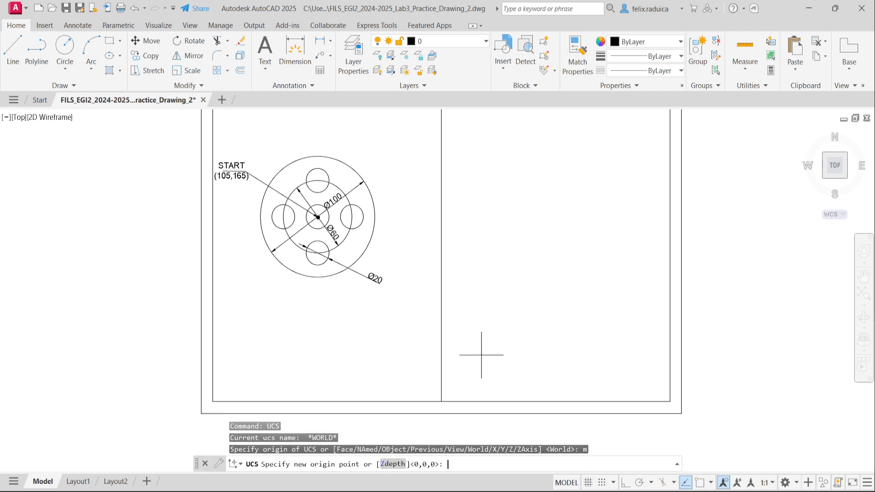
pyautogui.write('mid')
pyautogui.press('Return')
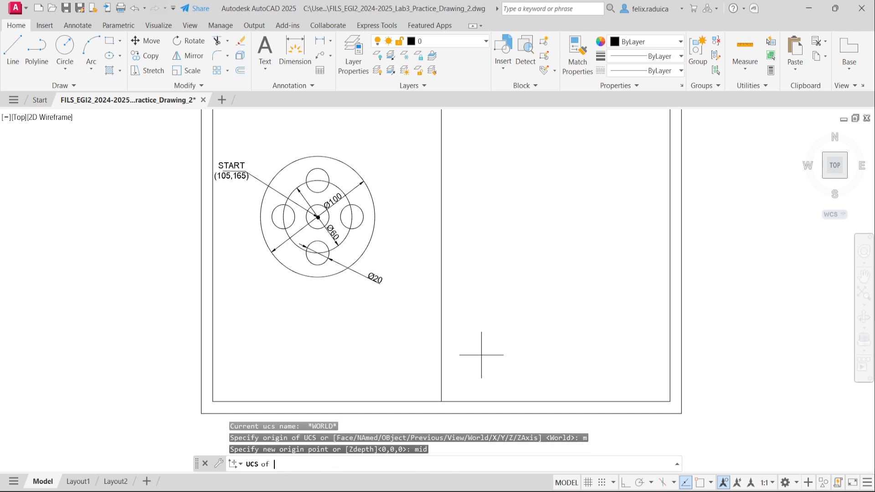
pyautogui.click(449, 410)
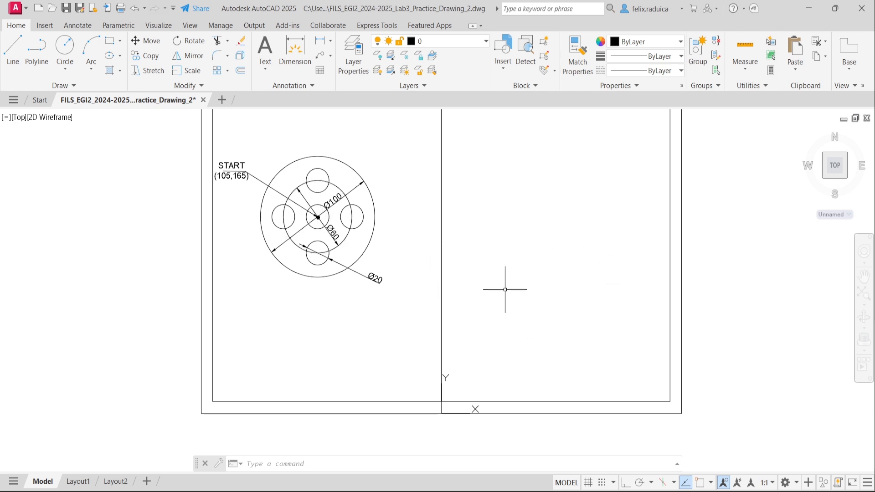
# Step: Draw a Ø20 circle centred at 105,165
pyautogui.write('c')
pyautogui.press('Return')
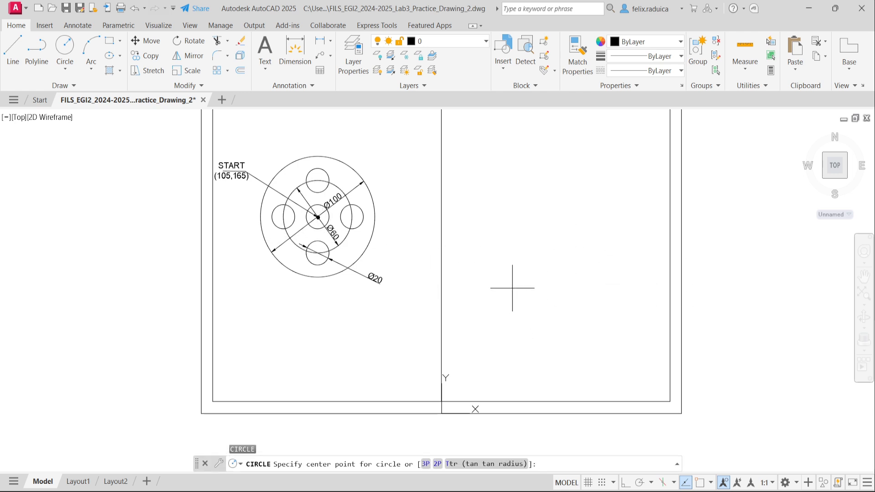
pyautogui.write('105,165')
pyautogui.press('Return')
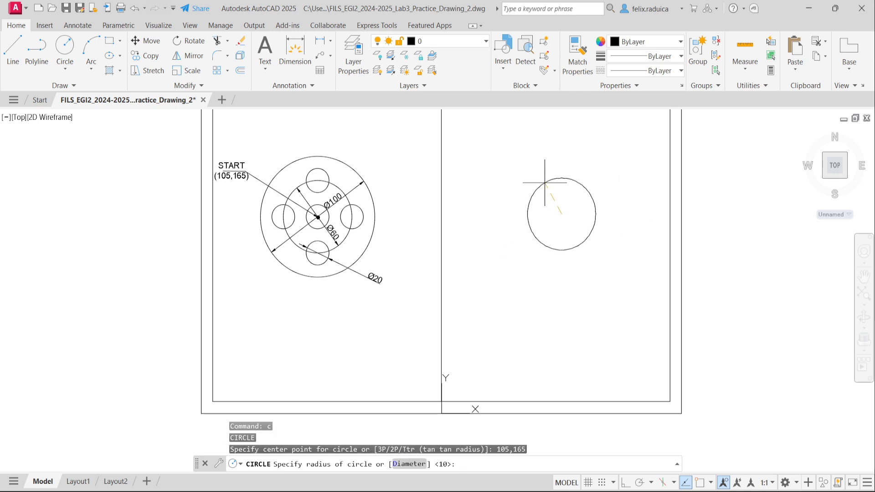
pyautogui.write('d')
pyautogui.press('Return')
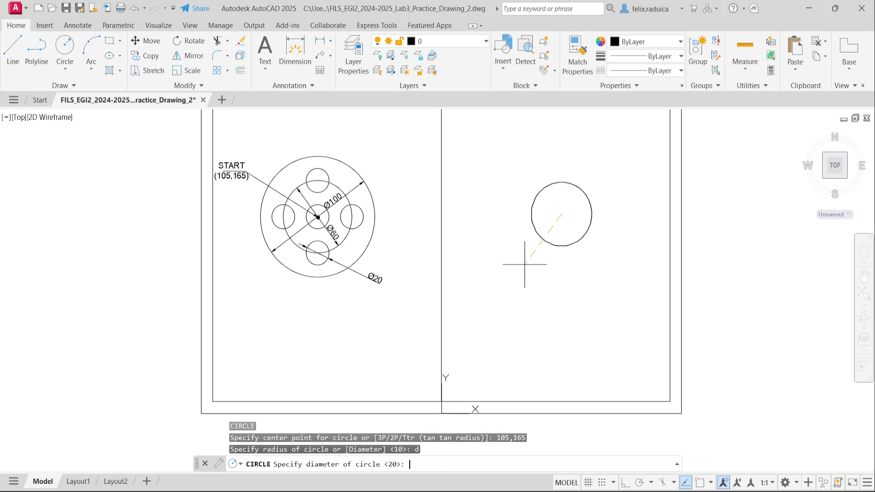
pyautogui.write('20')
pyautogui.press('Return')
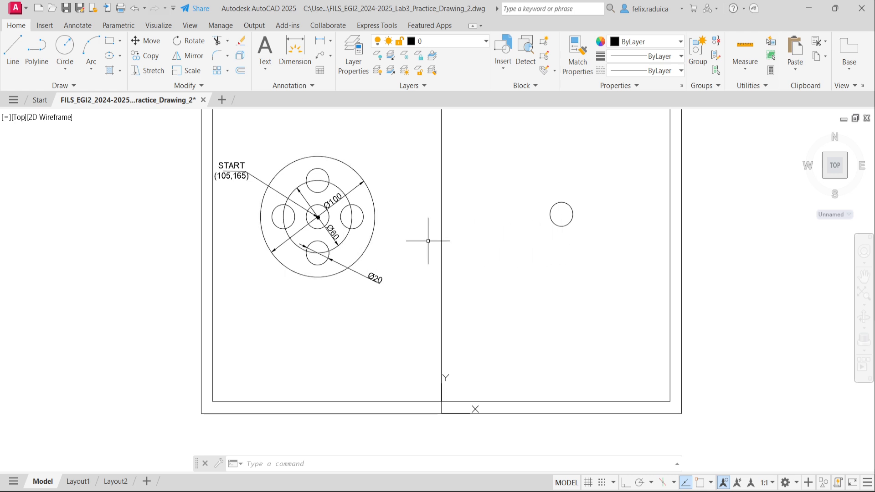
# Step: Add a concentric Ø60 circle snapped to the small circle's centre
pyautogui.write('c')
pyautogui.press('space')
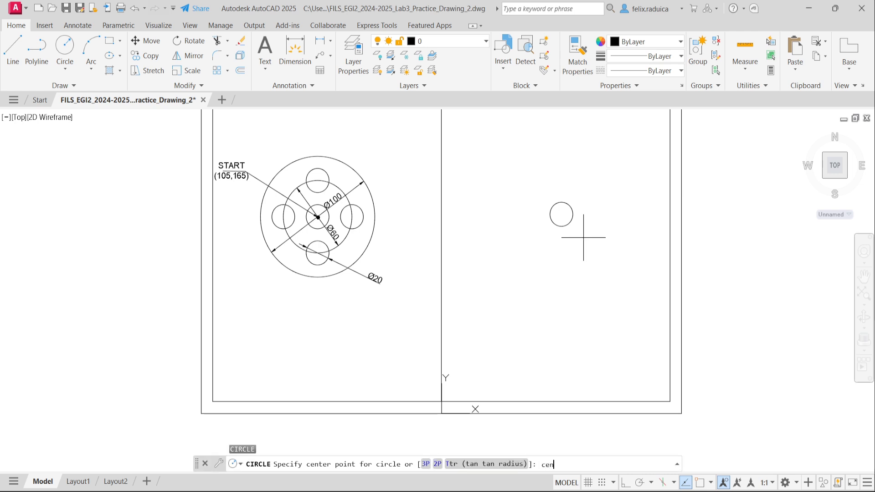
pyautogui.write('cen')
pyautogui.press('space')
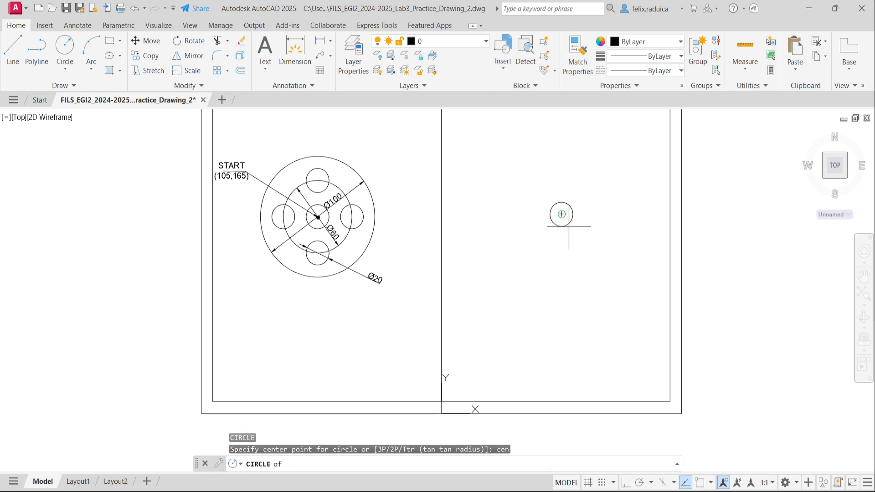
pyautogui.click(557, 213)
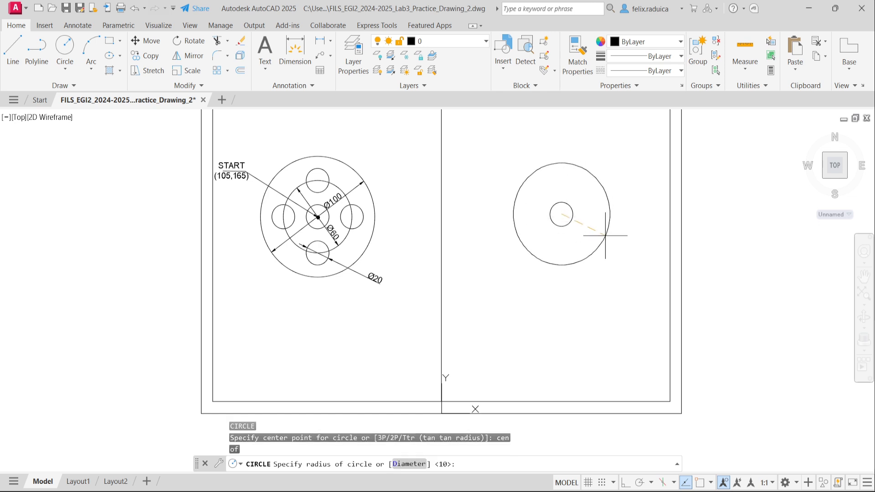
pyautogui.write('d')
pyautogui.press('space')
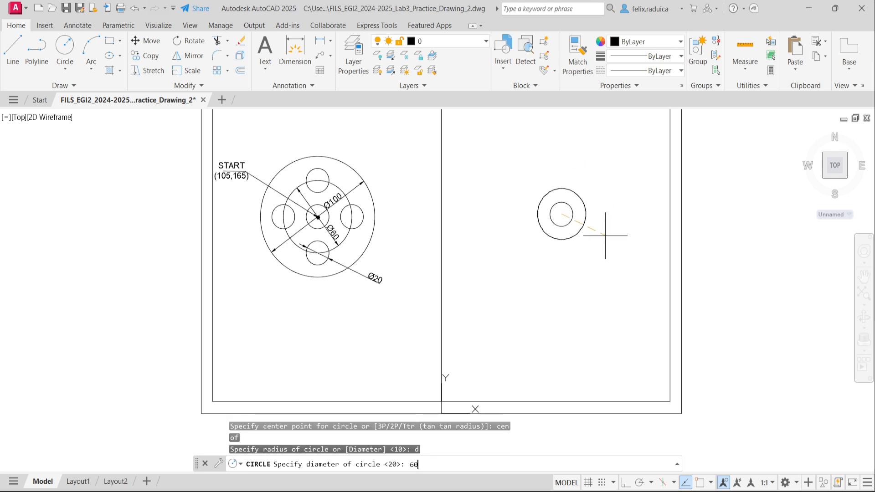
pyautogui.write('60')
pyautogui.press('Return')
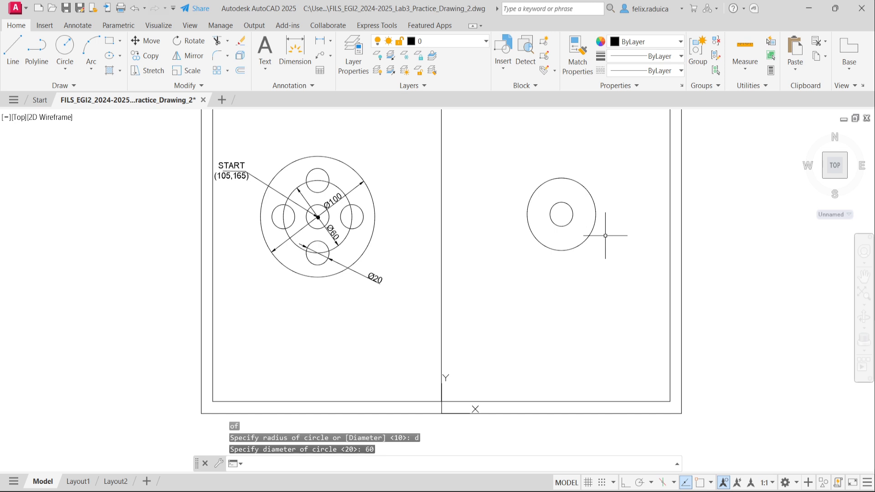
# Step: Add the concentric Ø100 outer circle on the same centre
pyautogui.press('Return')
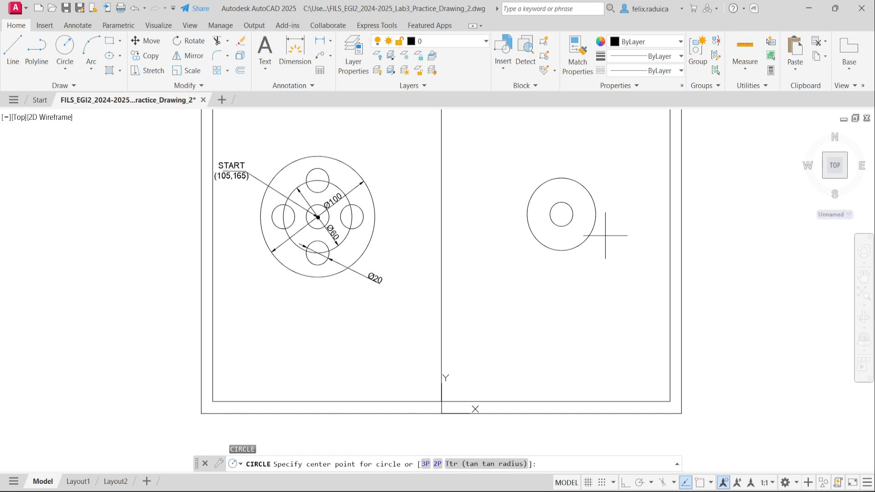
pyautogui.write('cen')
pyautogui.press('Return')
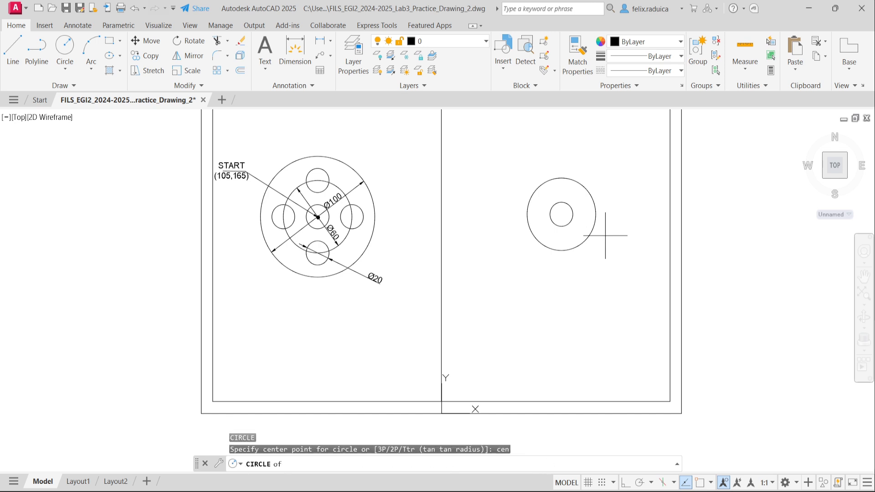
pyautogui.click(559, 212)
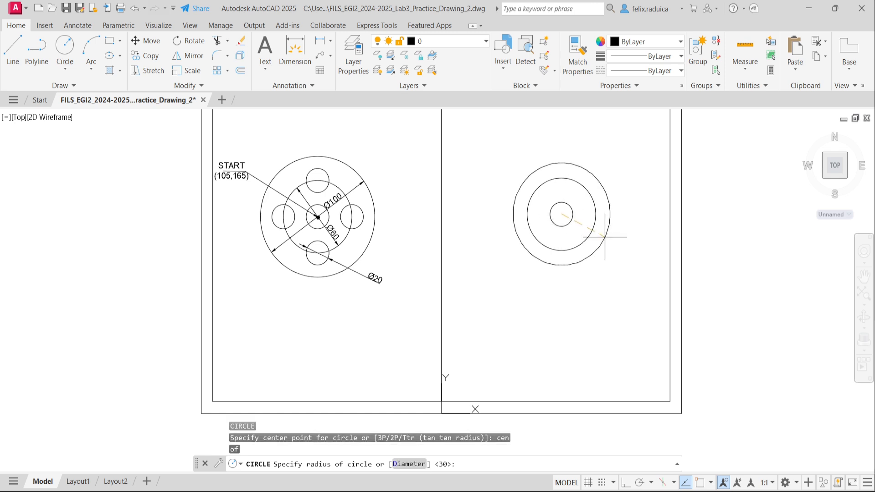
pyautogui.write('d')
pyautogui.press('Return')
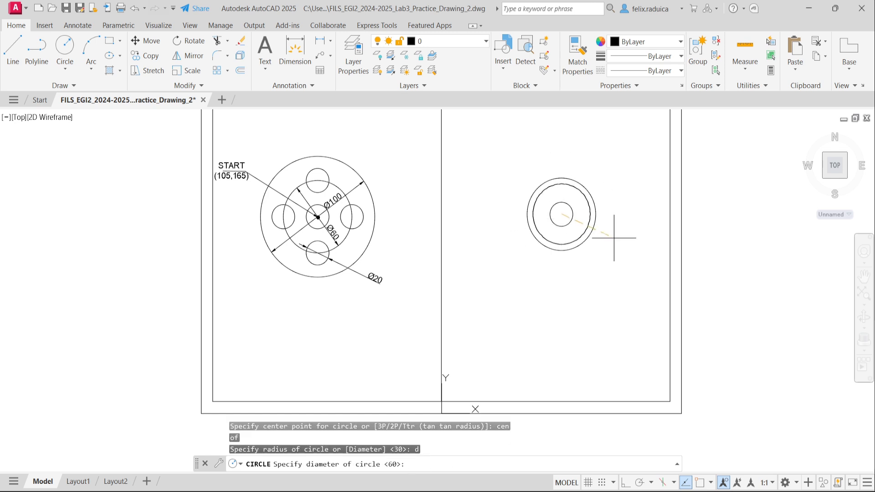
pyautogui.press('Return')
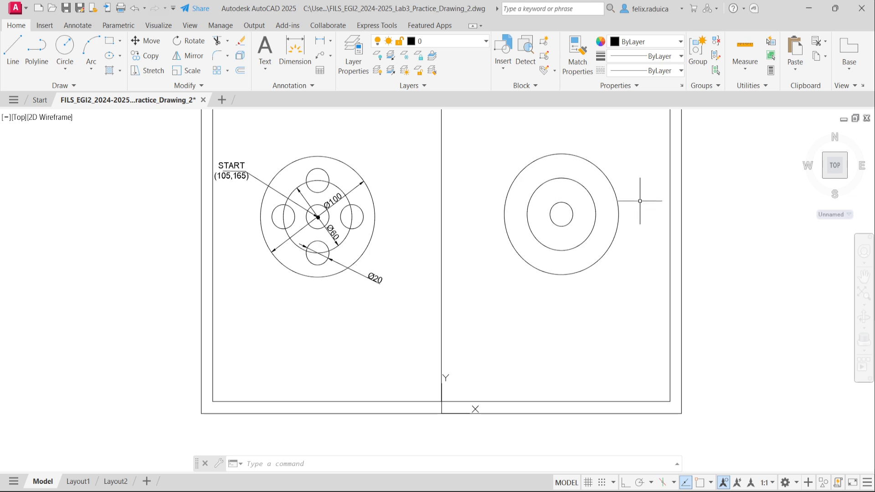
# Step: Draw a Ø20 bolt hole centred on the Ø60 circle's top quadrant
pyautogui.write('c')
pyautogui.press('Return')
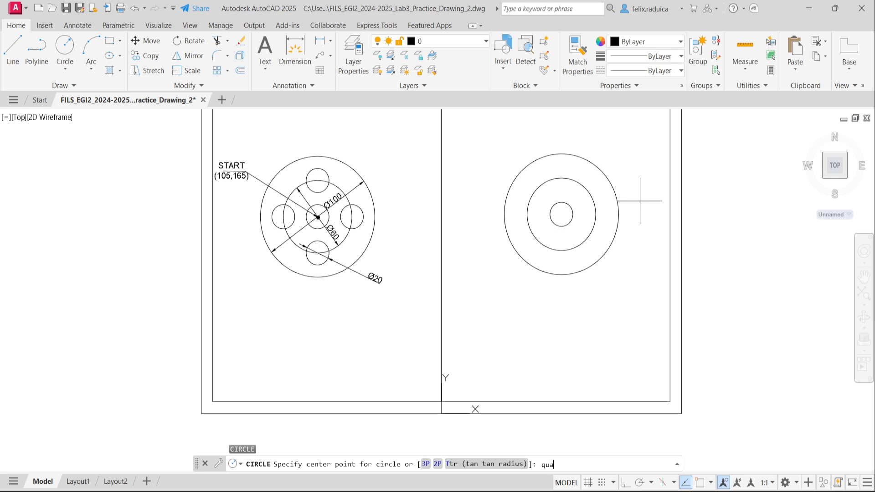
pyautogui.write('quad')
pyautogui.press('Return')
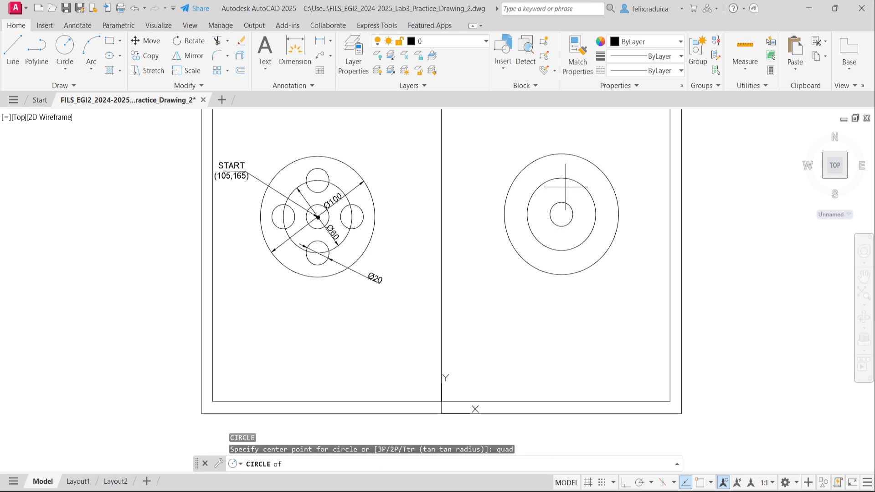
pyautogui.click(562, 179)
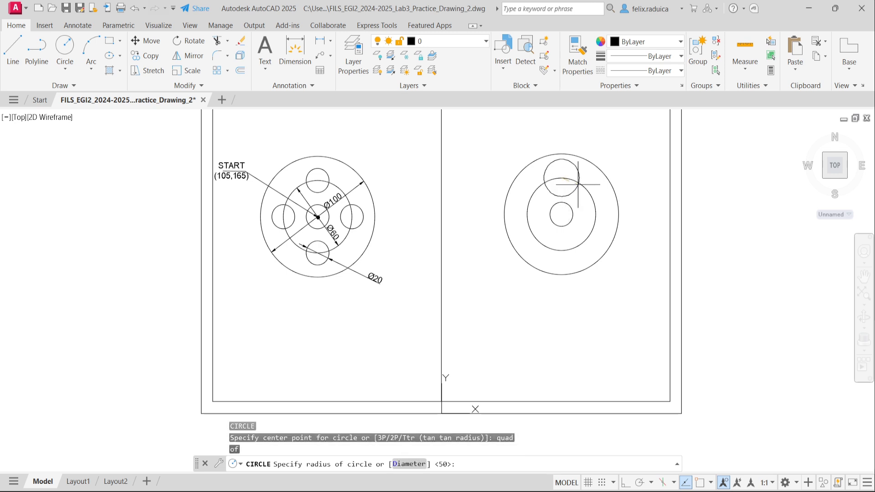
pyautogui.write('d')
pyautogui.press('Return')
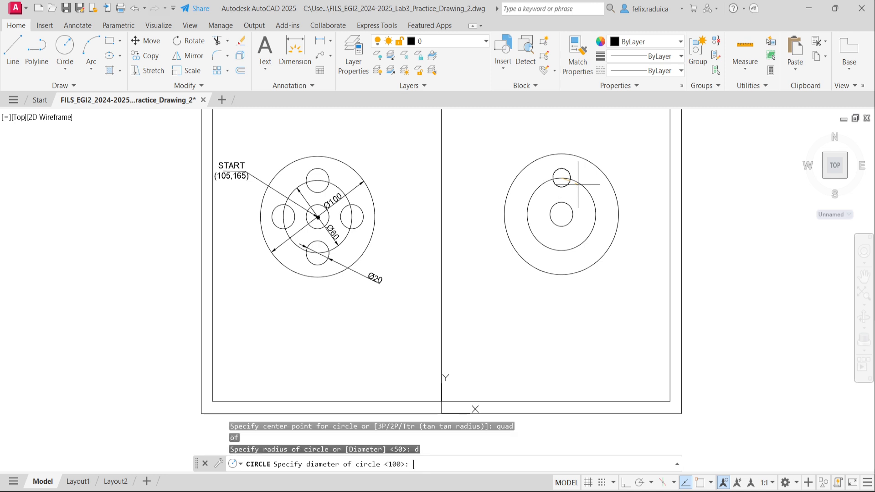
pyautogui.press('Return')
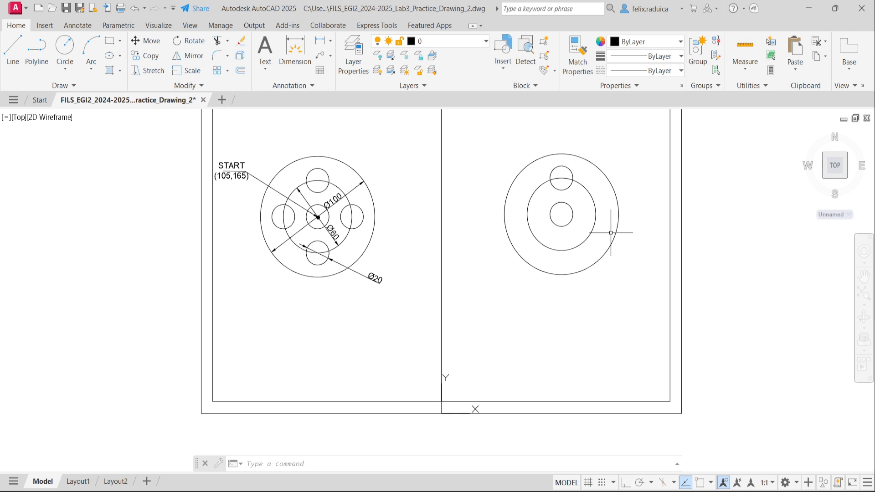
# Step: Rotate a copy of the top hole 90° about the flange centre to the left side
pyautogui.write('rotate')
pyautogui.press('Return')
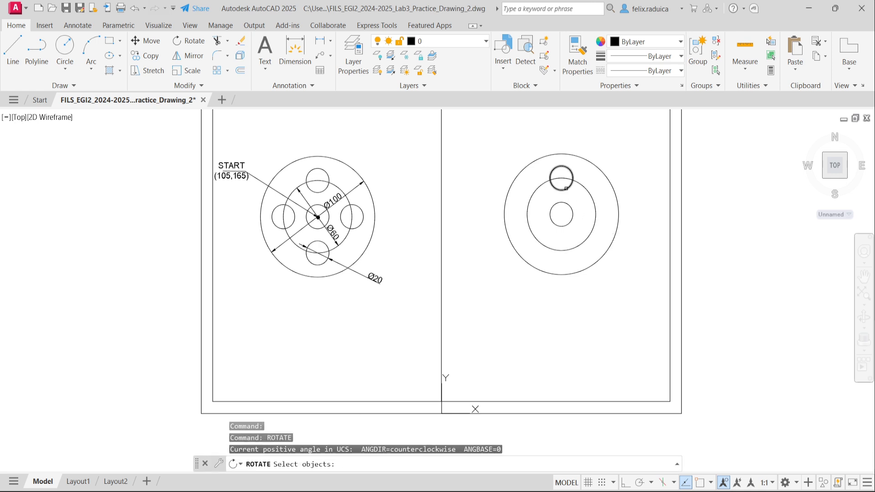
pyautogui.click(566, 190)
pyautogui.press('Return')
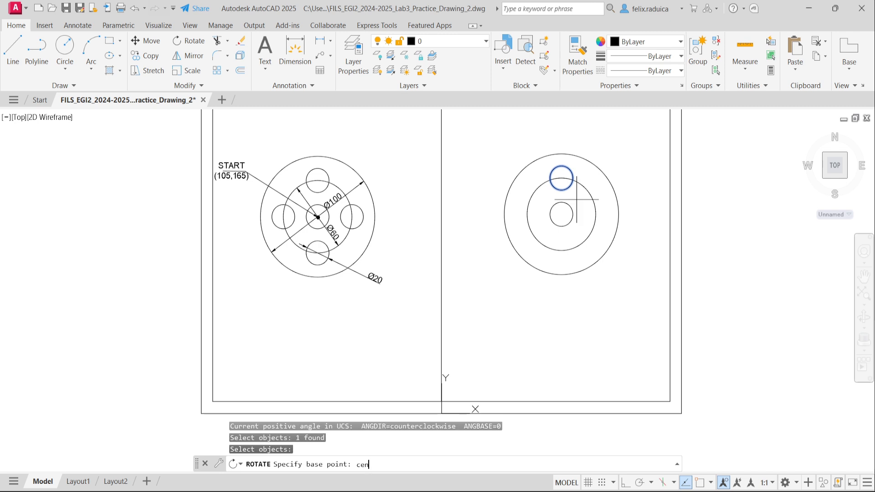
pyautogui.press('Return')
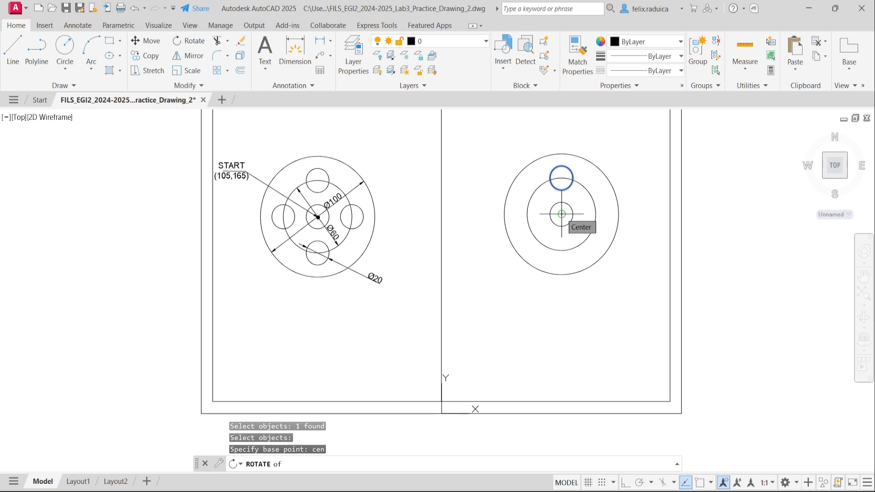
pyautogui.click(561, 214)
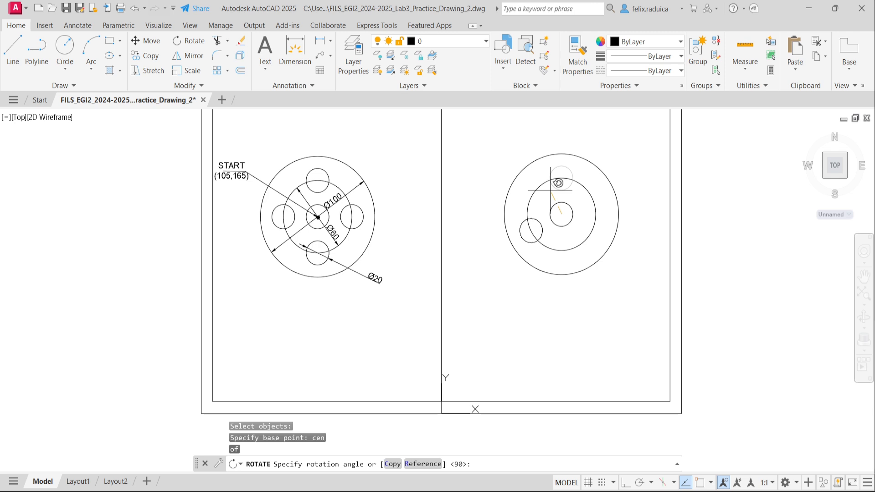
pyautogui.write('c')
pyautogui.press('Return')
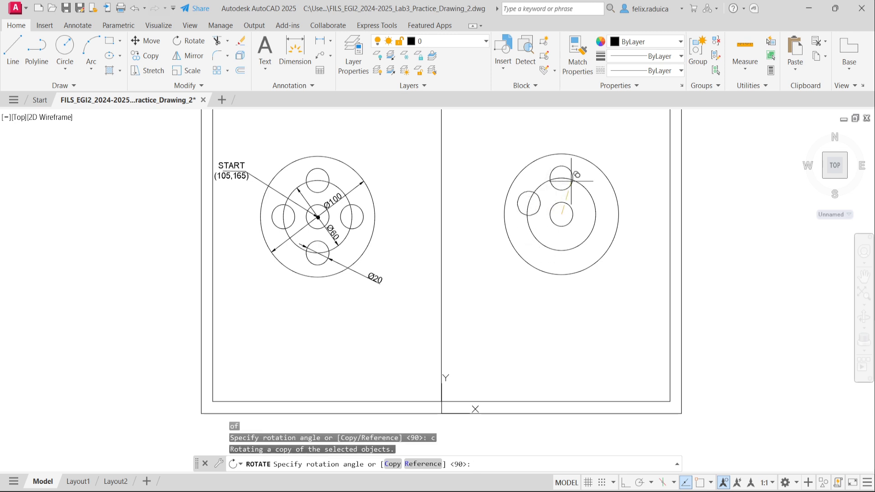
pyautogui.write('90')
pyautogui.press('Return')
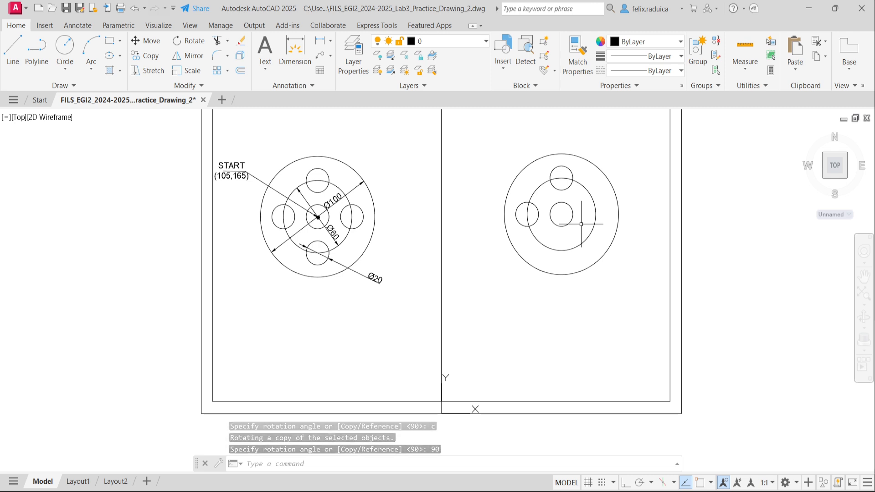
# Step: Rotate a copy of the left hole 90° about the flange centre to the bottom
pyautogui.write('rotate')
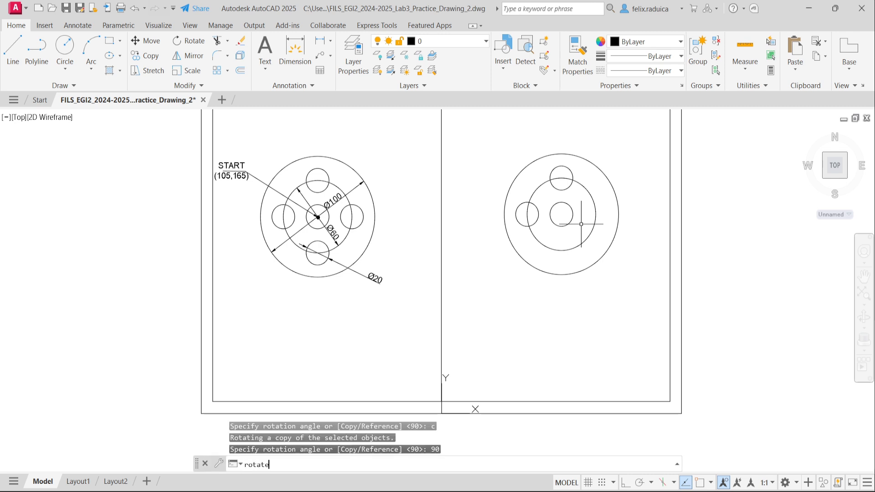
pyautogui.press('Return')
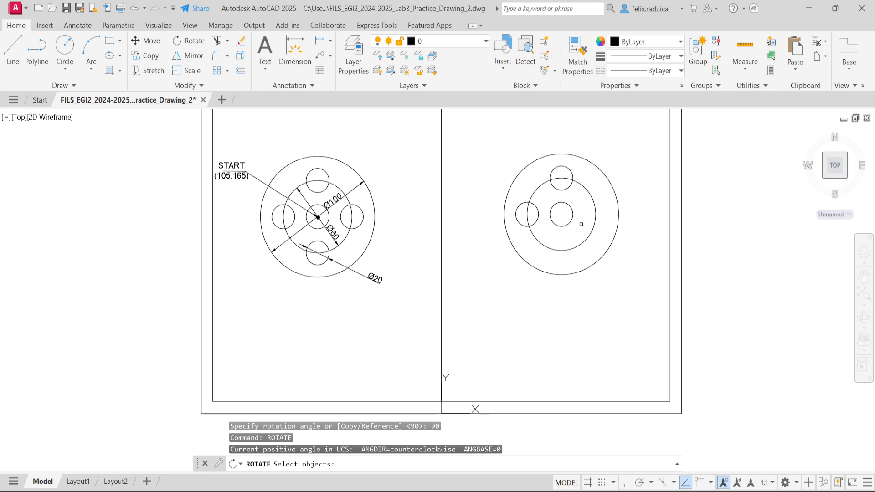
pyautogui.click(535, 222)
pyautogui.press('Return')
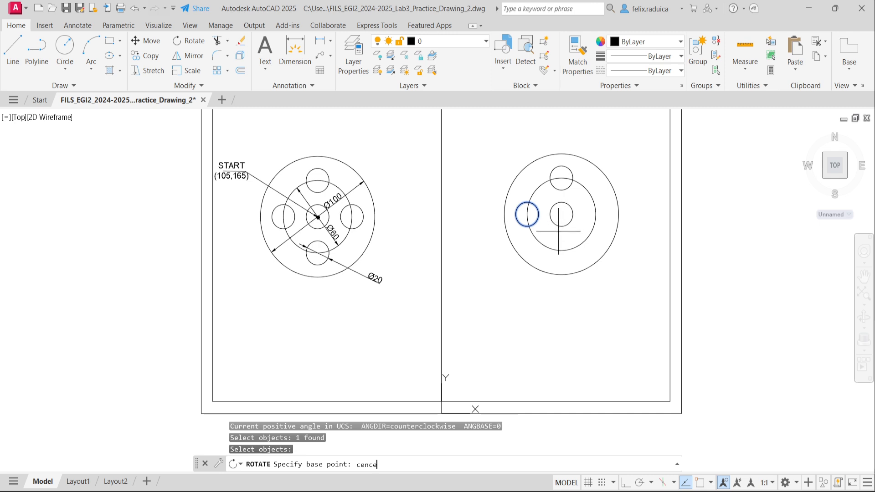
pyautogui.write('cen')
pyautogui.press('Return')
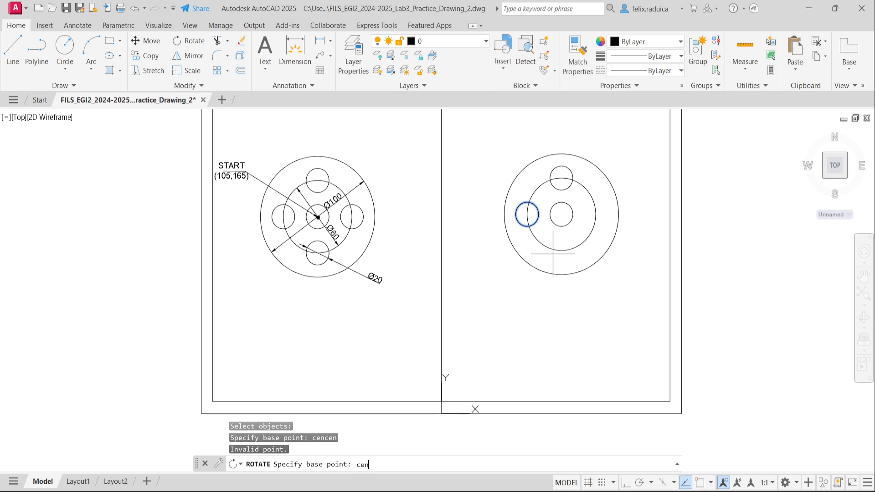
pyautogui.write('cen')
pyautogui.press('Return')
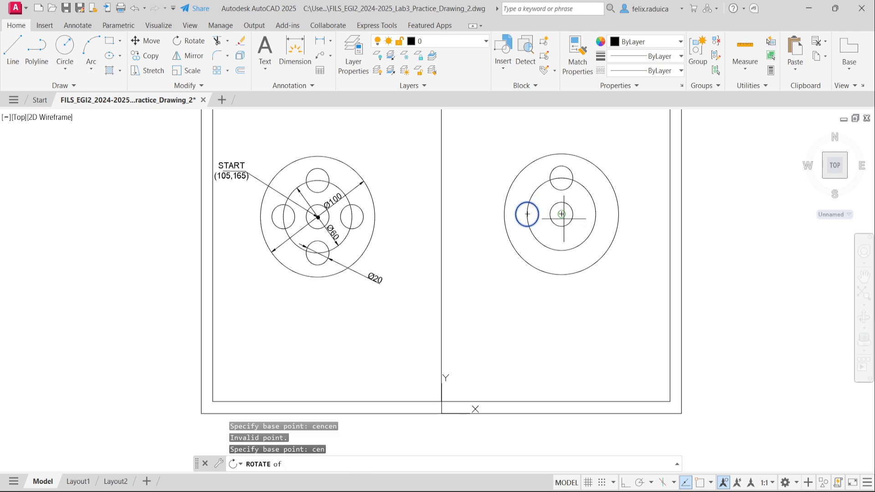
pyautogui.click(562, 215)
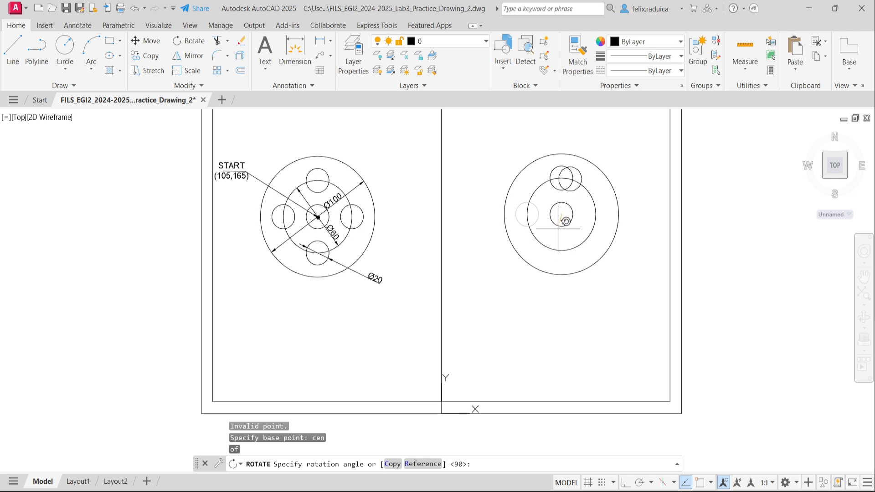
pyautogui.write('c')
pyautogui.press('Return')
pyautogui.write('9')
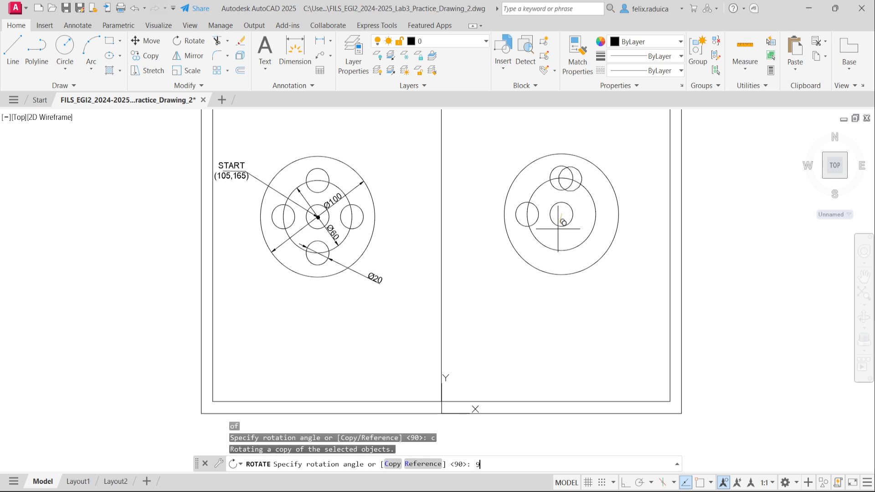
pyautogui.write('0')
pyautogui.press('Return')
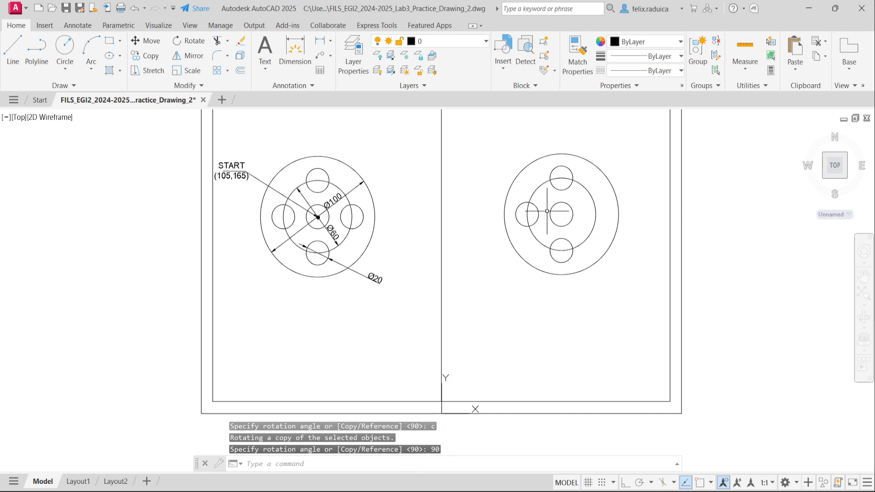
# Step: Cancel the accidental select-all and the stray command entry
pyautogui.write('rote')
pyautogui.hotkey('ctrl', 'a')
pyautogui.write('RO')
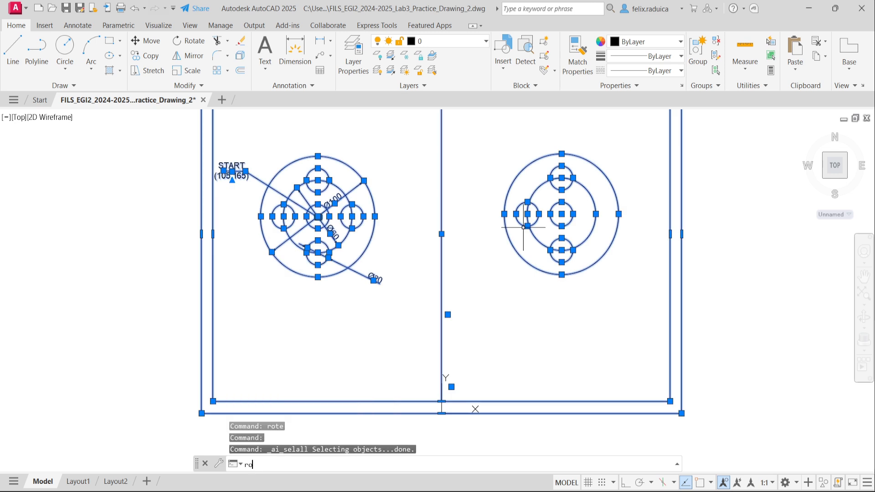
pyautogui.press('Escape')
pyautogui.press('Escape')
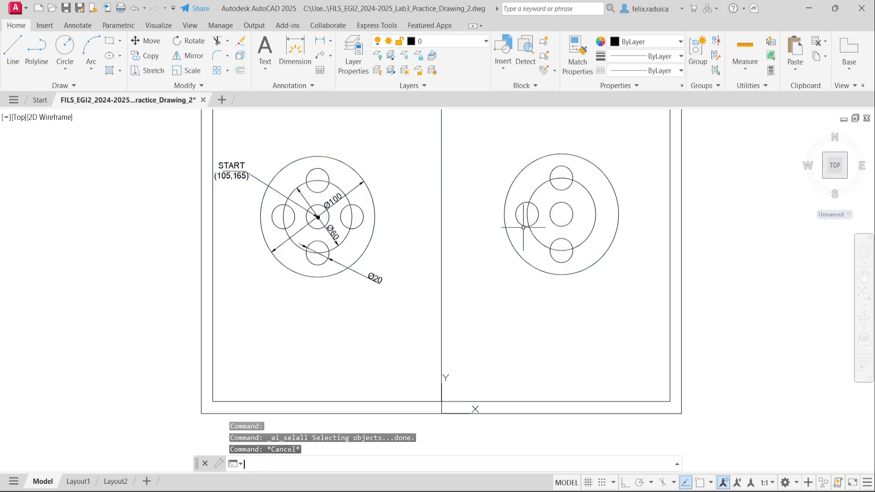
# Step: Rotate a copy of the bottom hole 90° about the flange centre to the right side
pyautogui.press('Return')
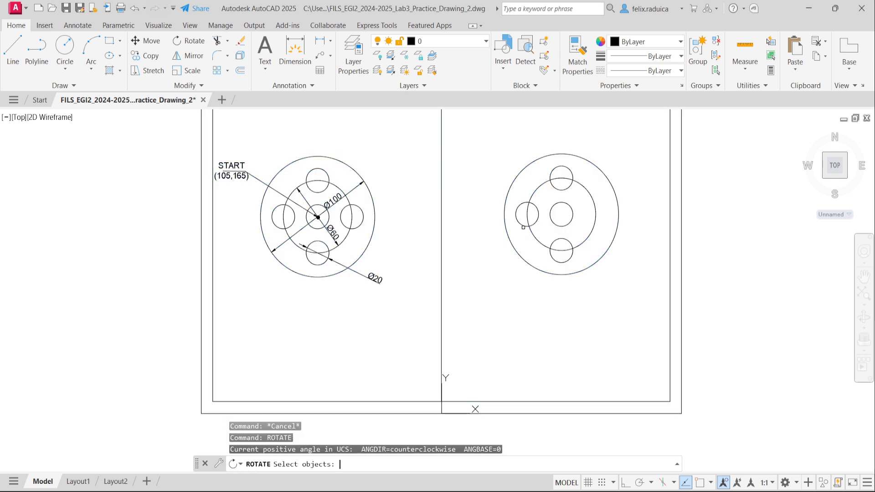
pyautogui.click(572, 252)
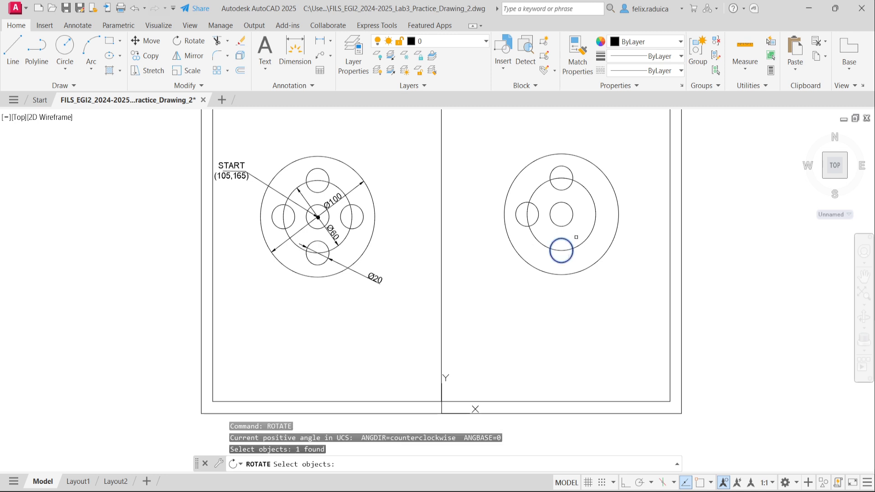
pyautogui.press('Return')
pyautogui.write('cen')
pyautogui.press('Return')
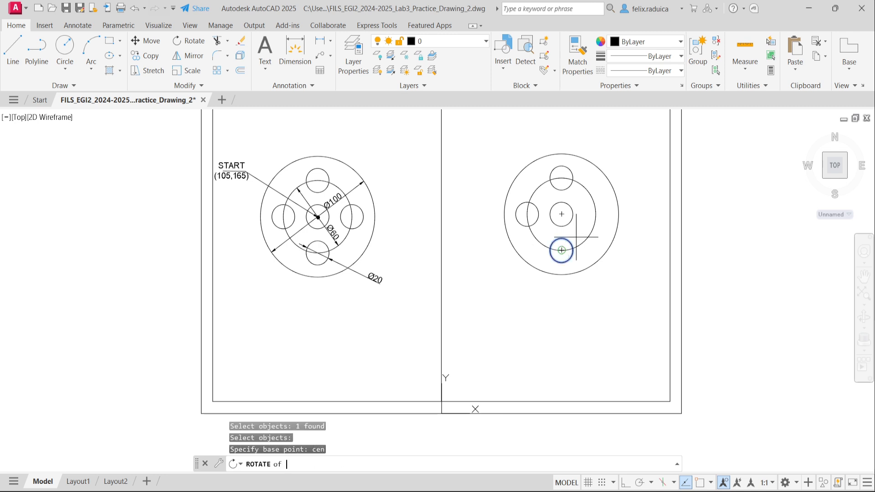
pyautogui.click(558, 206)
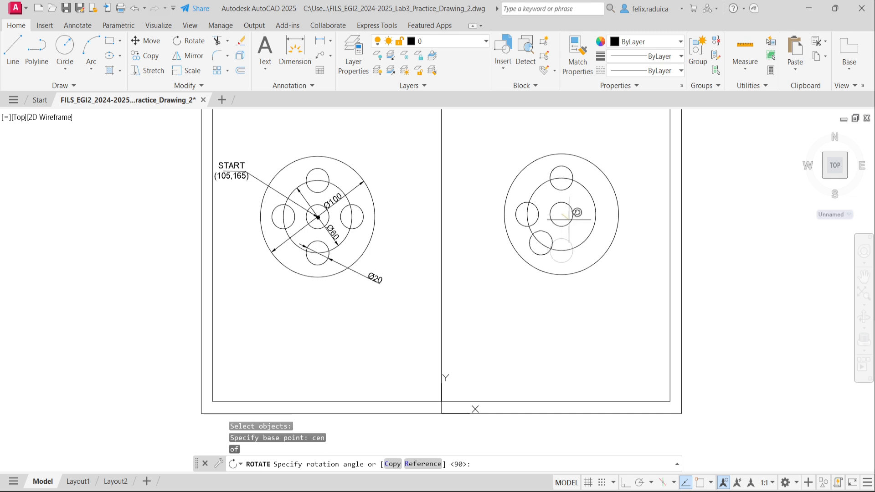
pyautogui.write('c')
pyautogui.press('Return')
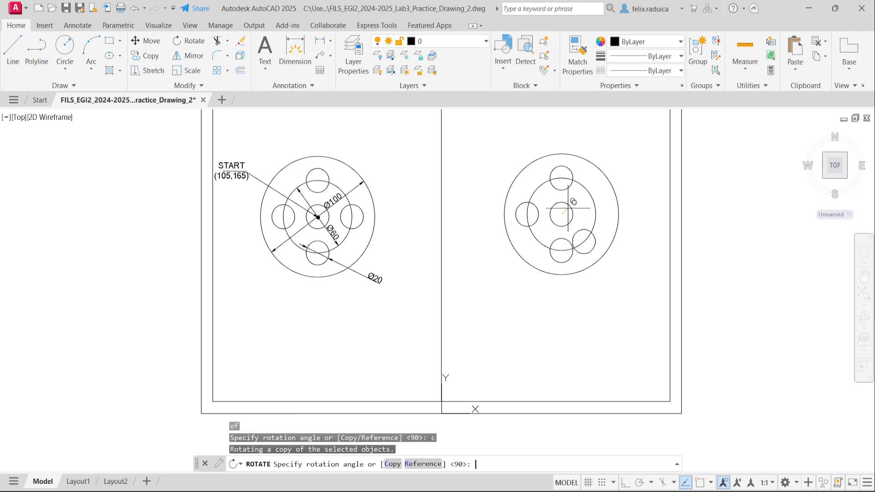
pyautogui.press('Return')
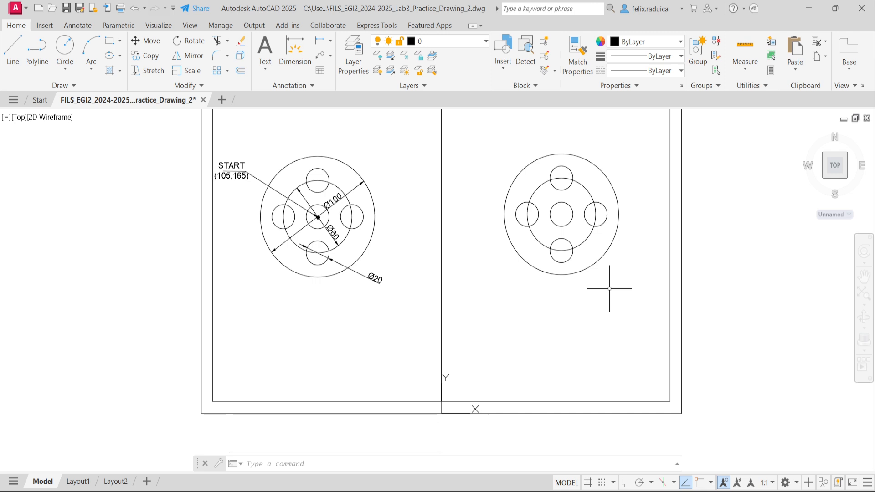
pyautogui.click(498, 309)
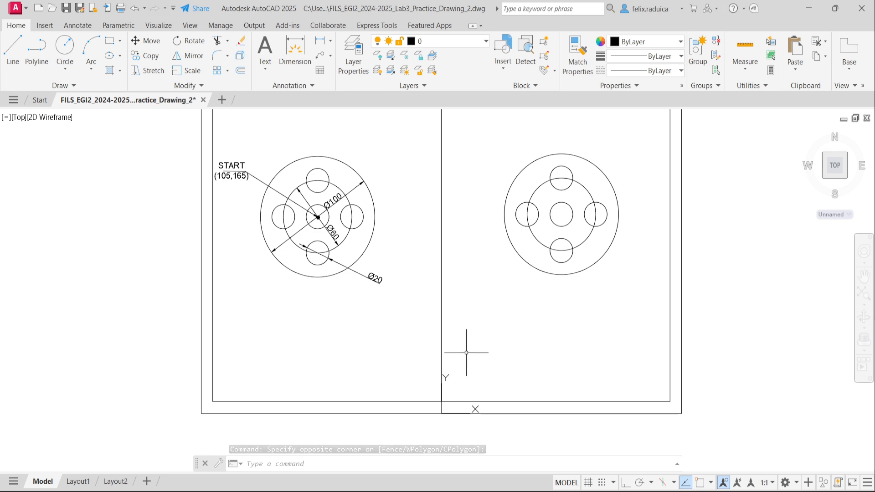
# Step: Run UCS and accept the World default to restore the original coordinate system
pyautogui.click(483, 405)
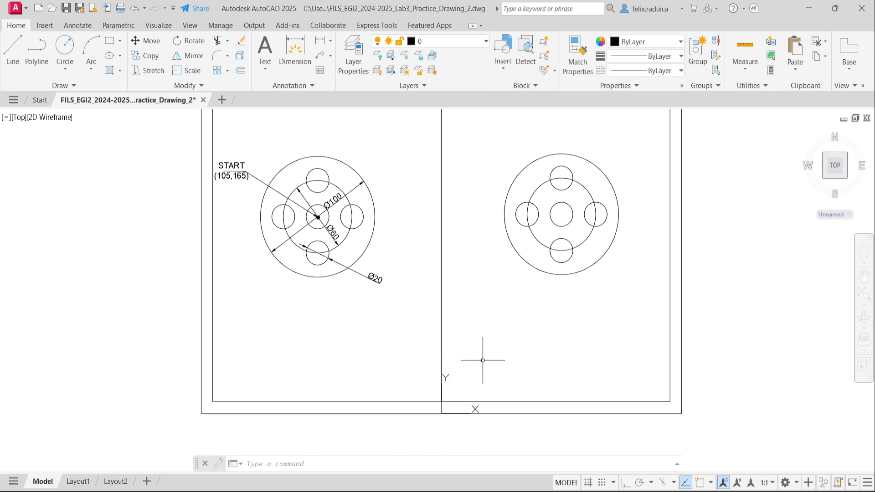
pyautogui.write('UCS')
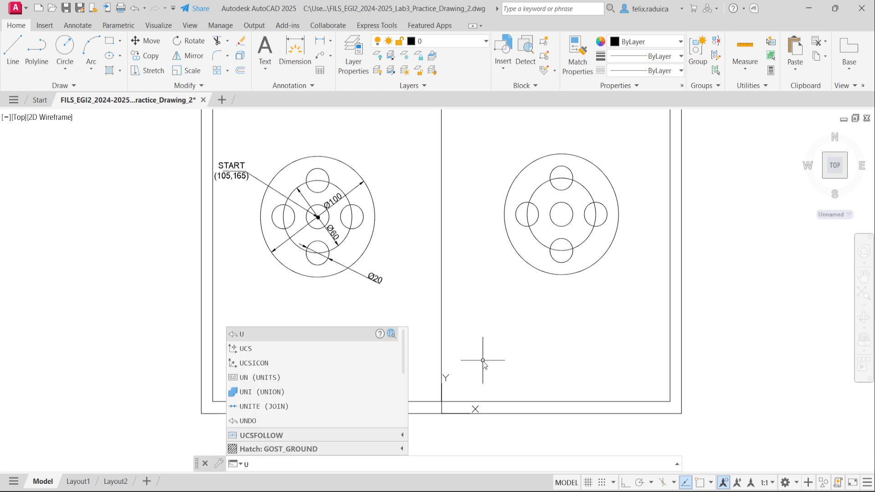
pyautogui.press('Return')
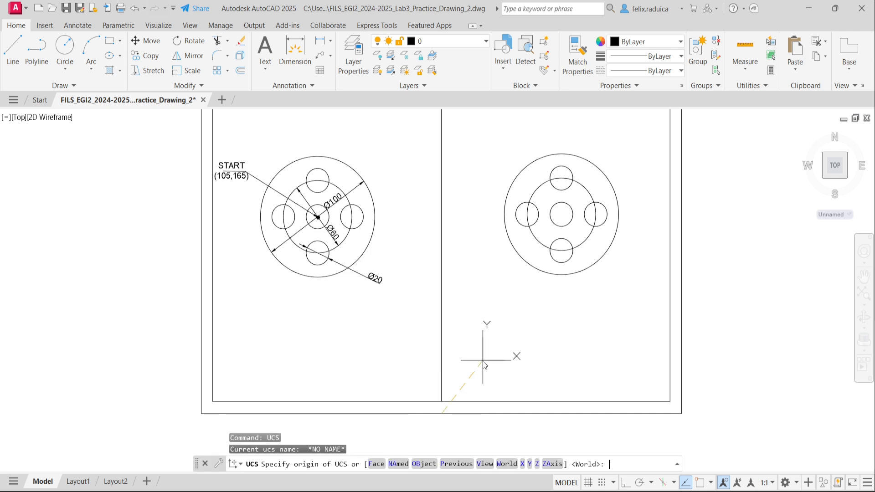
pyautogui.press('Return')
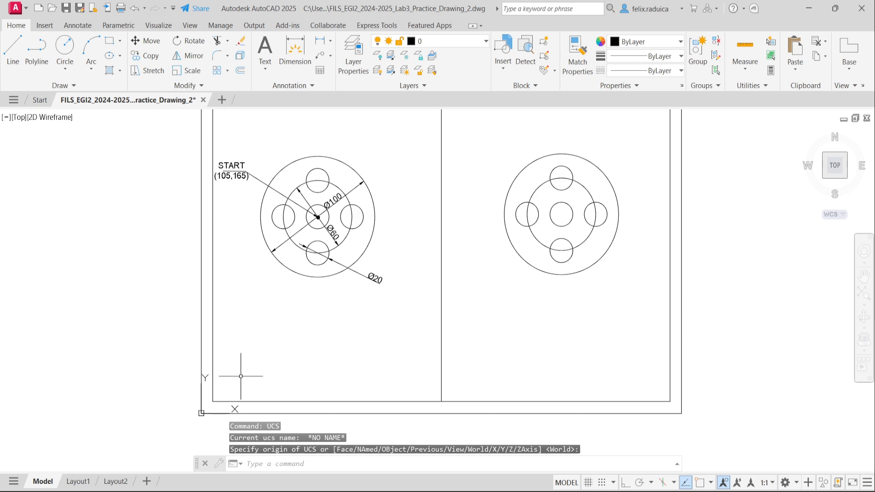